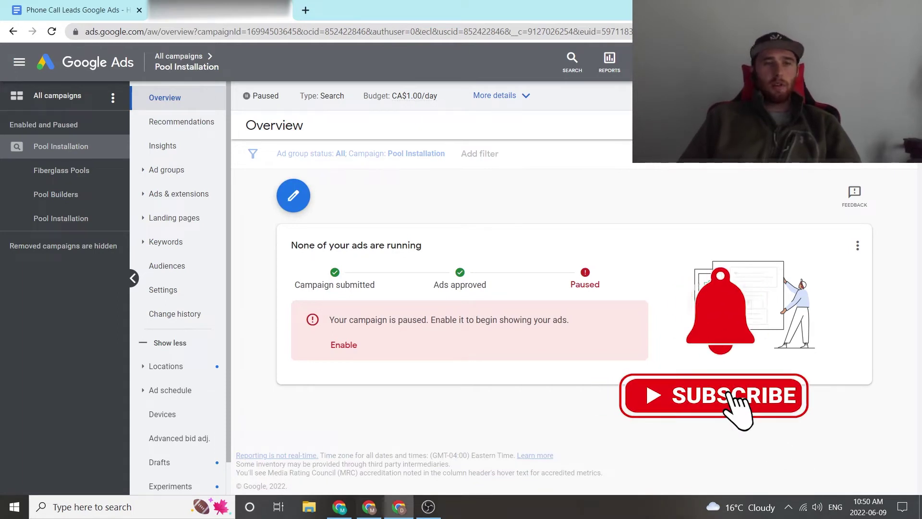
Step: Switch to the Google Docs outline listing eight tips for phone-call leads
left_click(57, 5)
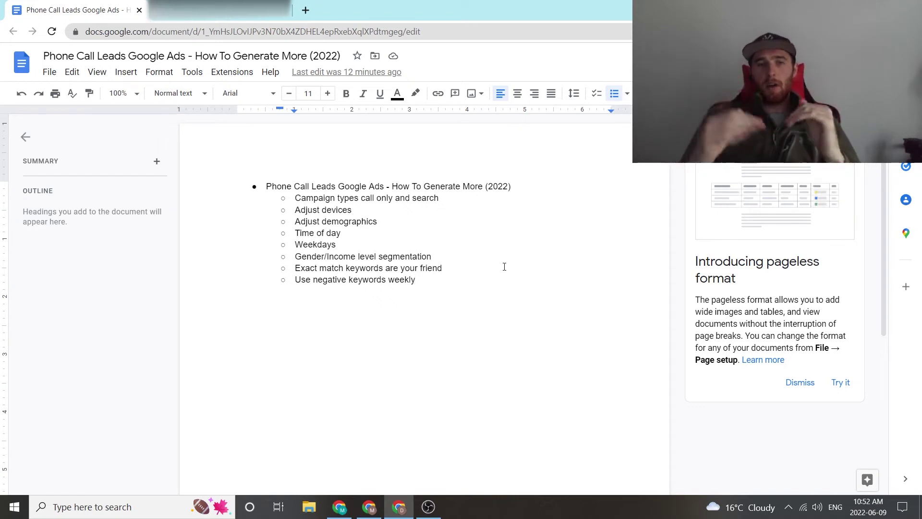
Step: Return to the Google Ads overview of the paused Pool Installation campaign
left_click(150, 17)
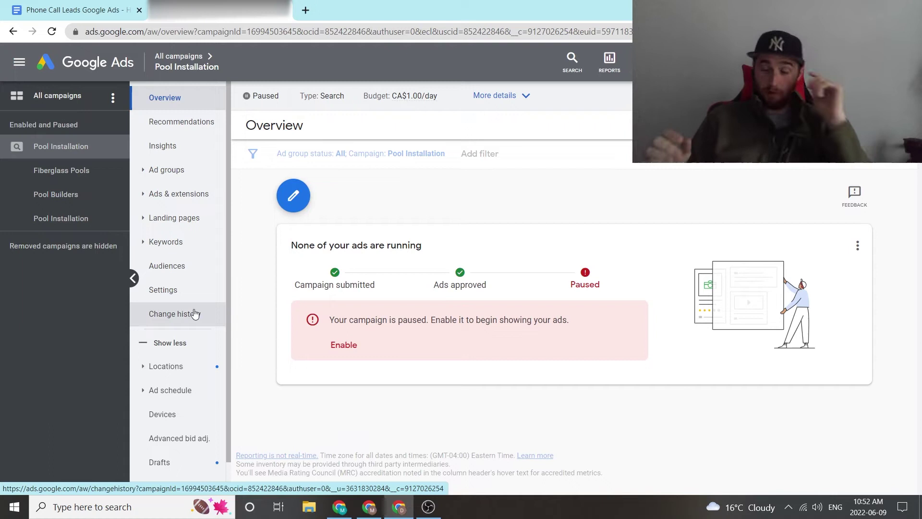
Step: On the Devices page, set the mobile phones bid adjustment to a 10% increase
left_click(199, 427)
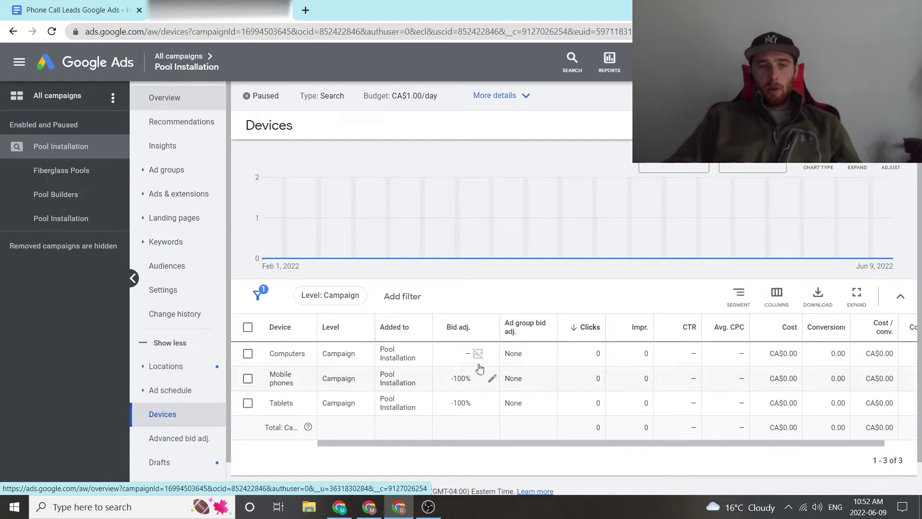
left_click(490, 379)
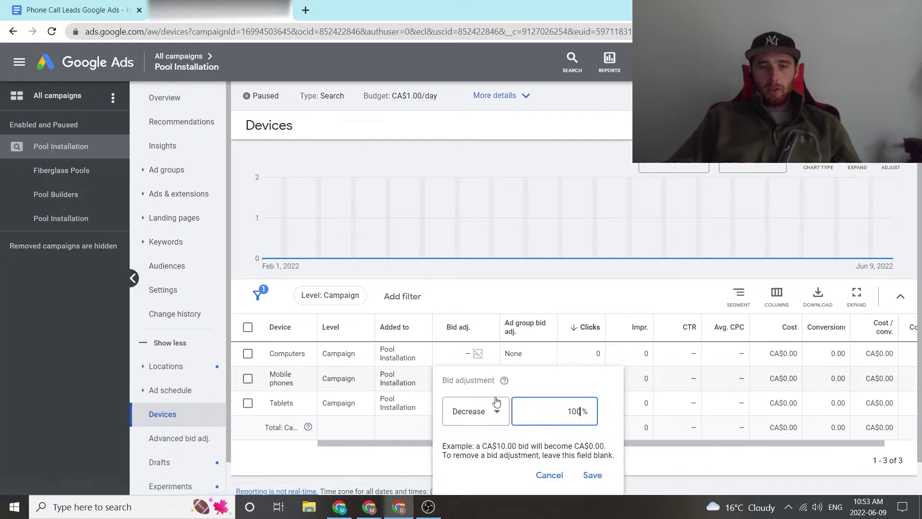
left_click(475, 411)
left_click(473, 423)
left_click(573, 418)
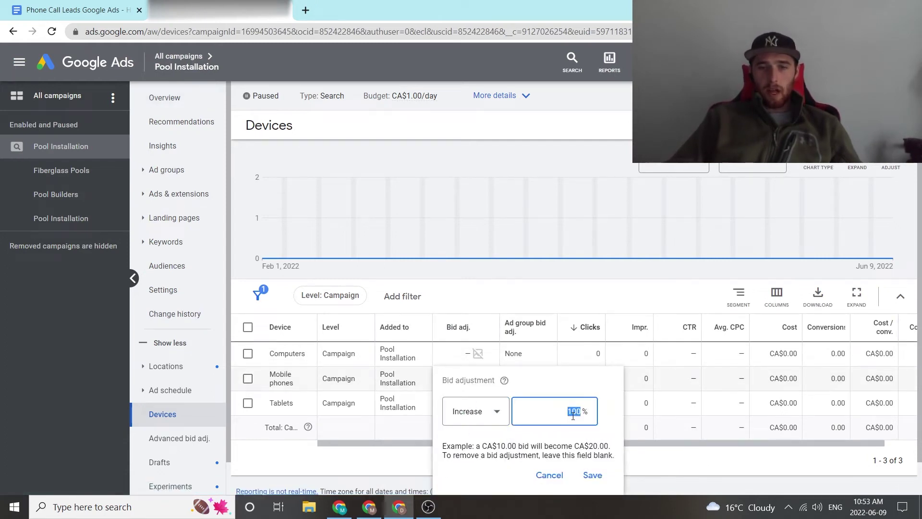
type("10")
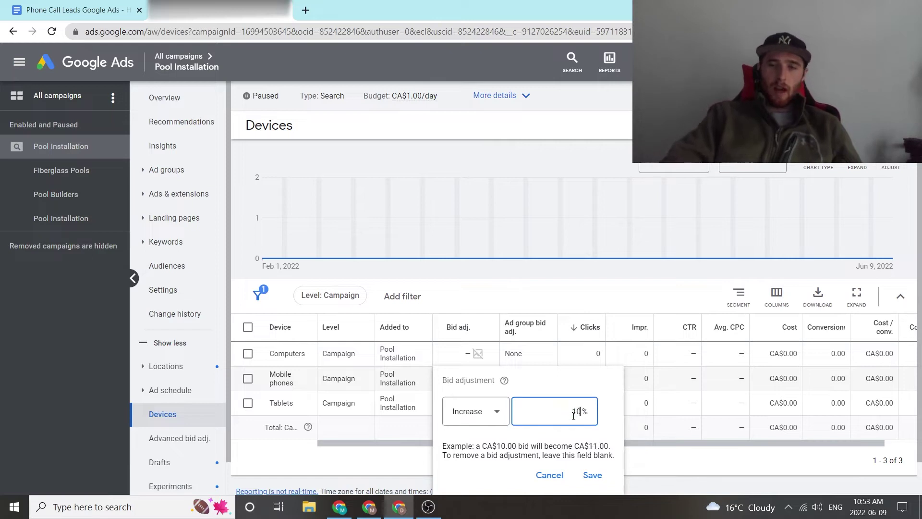
left_click(593, 474)
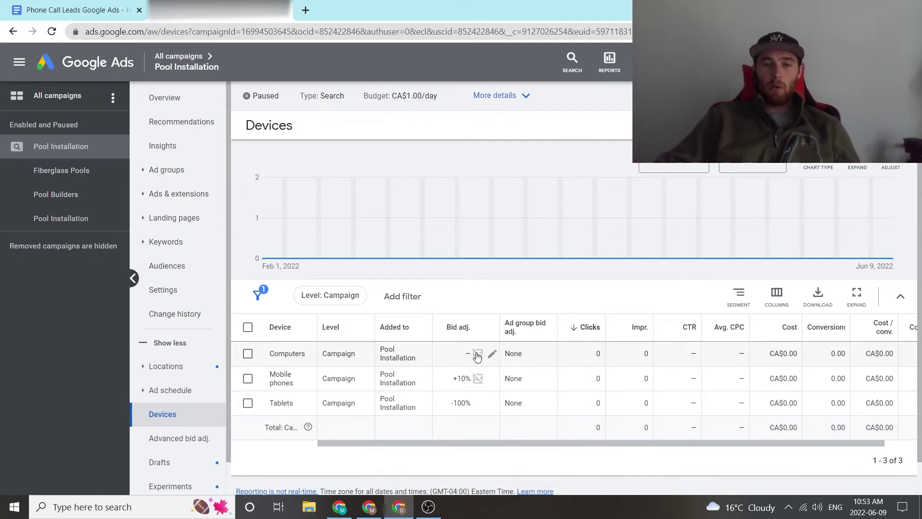
Step: Set the computers bid adjustment to a 100% decrease
left_click(492, 354)
left_click(494, 391)
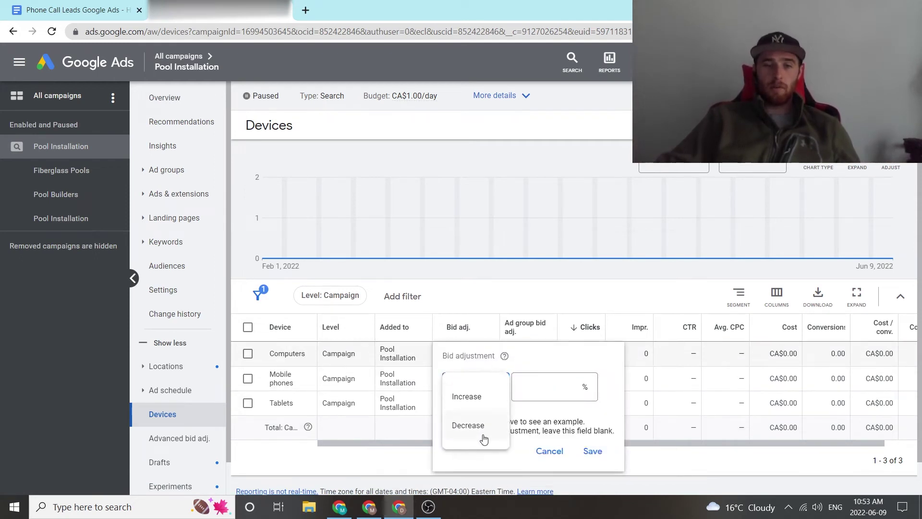
left_click(481, 430)
left_click(571, 391)
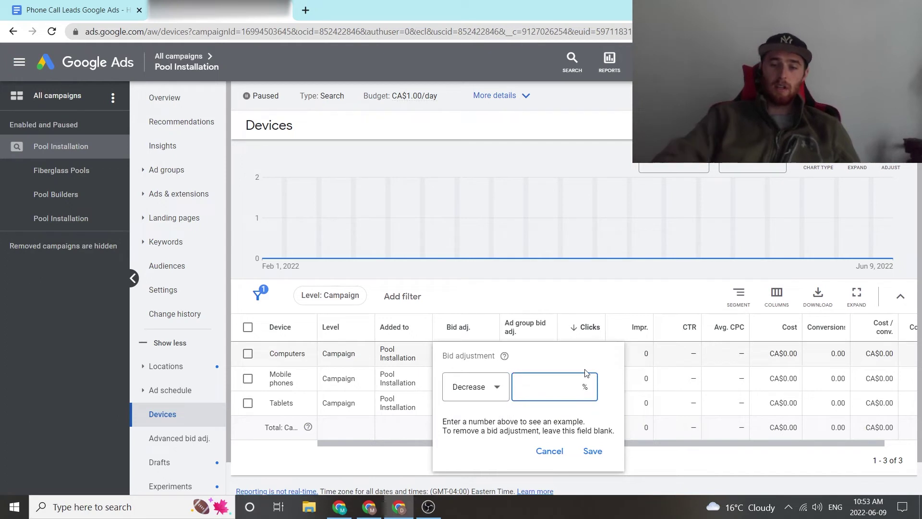
type("100")
key("Return")
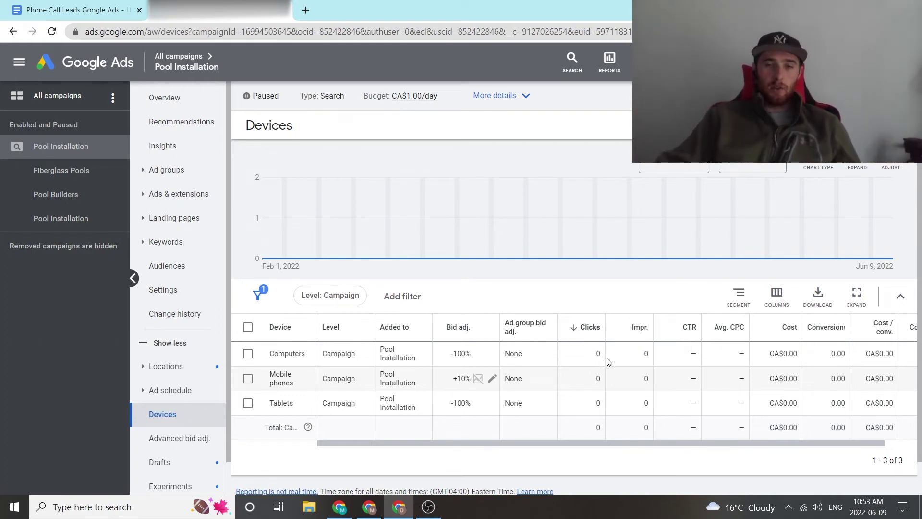
left_click(98, 9)
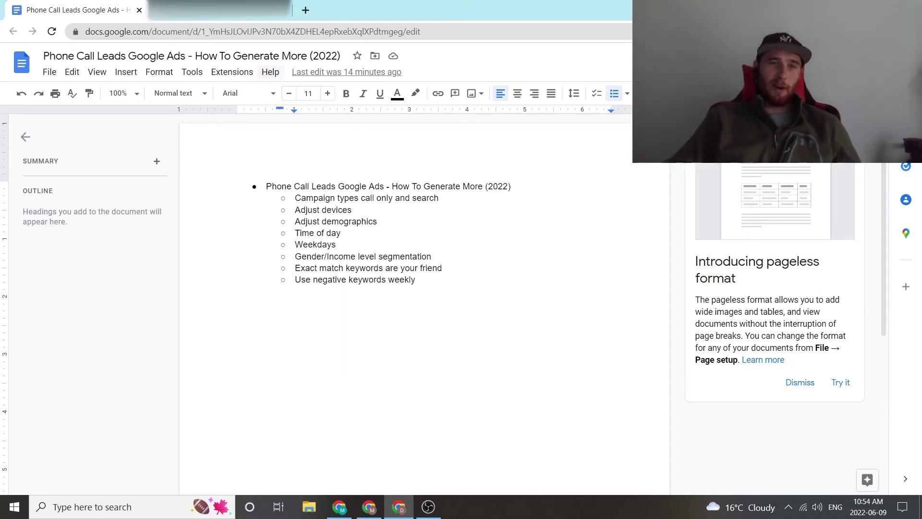
key("ctrl+Tab")
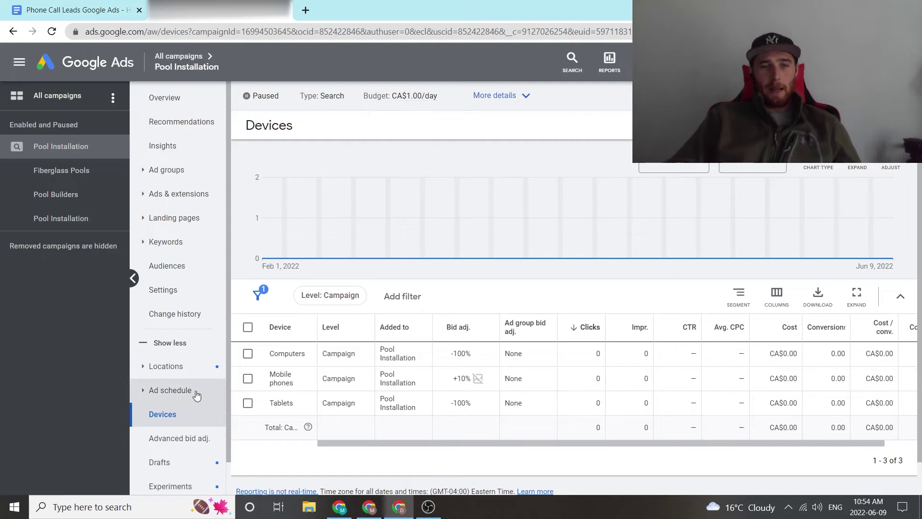
Step: Go to the campaign's Audiences page and view the age demographics chart, showing 0 clicks
scroll(196, 394, "down", 1)
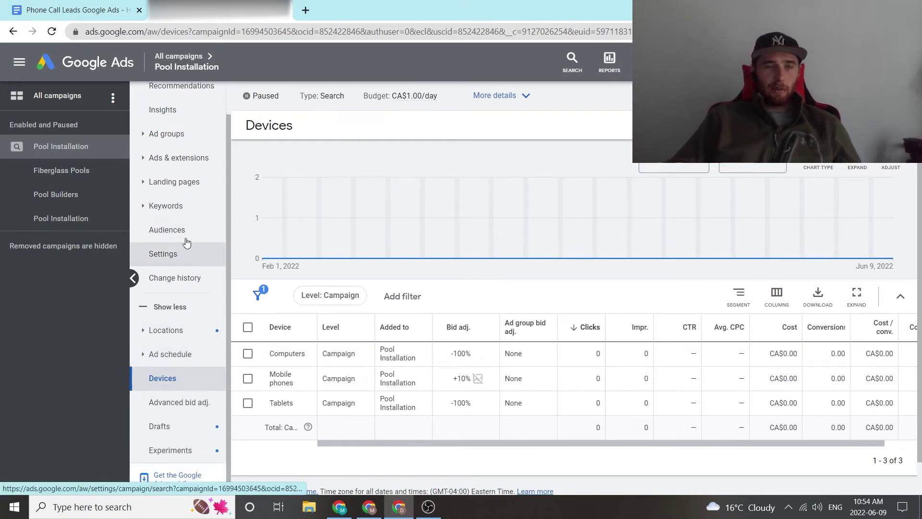
scroll(205, 288, "up", 1)
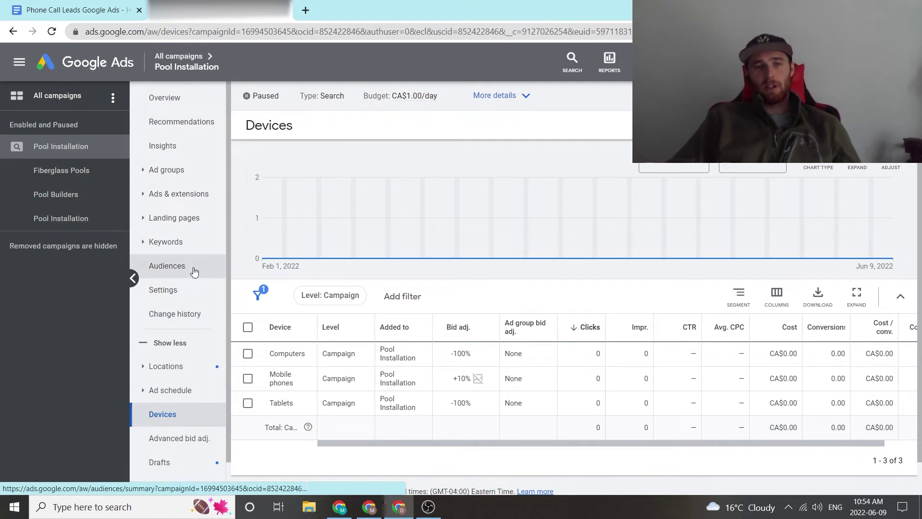
left_click(180, 275)
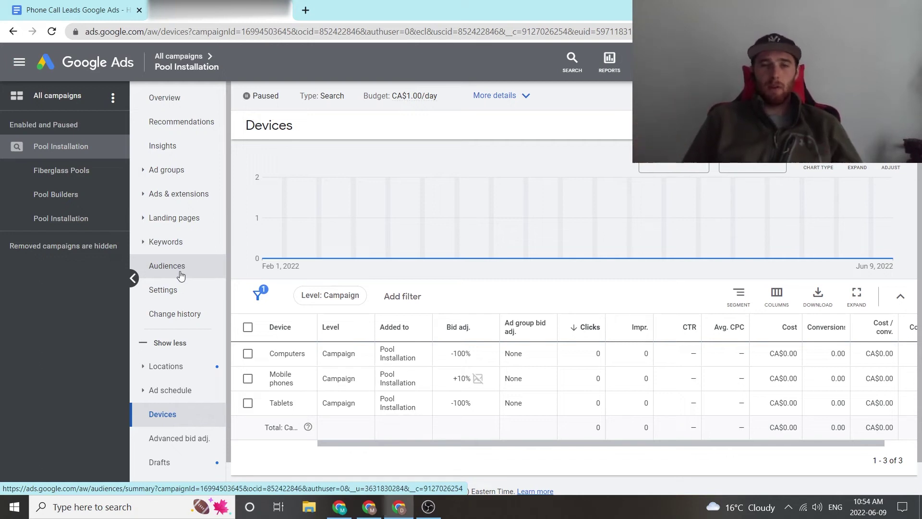
left_click(174, 268)
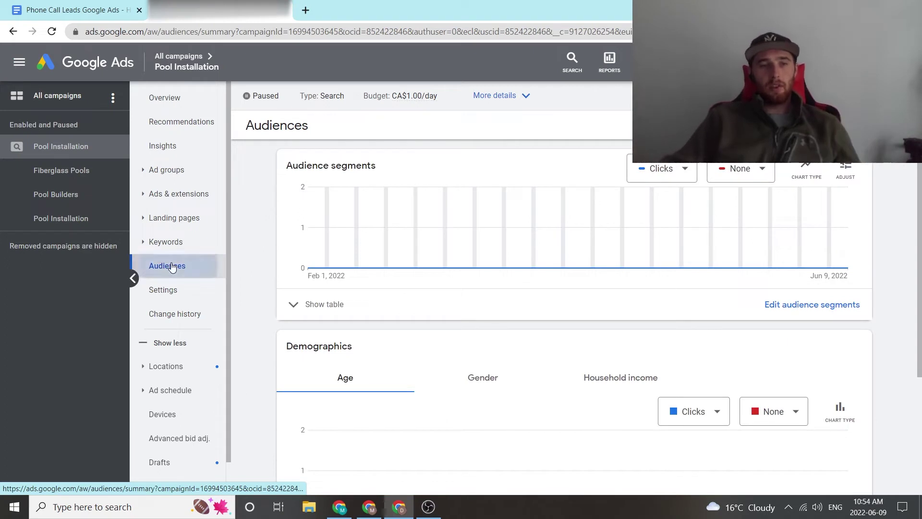
scroll(892, 325, "down", 3)
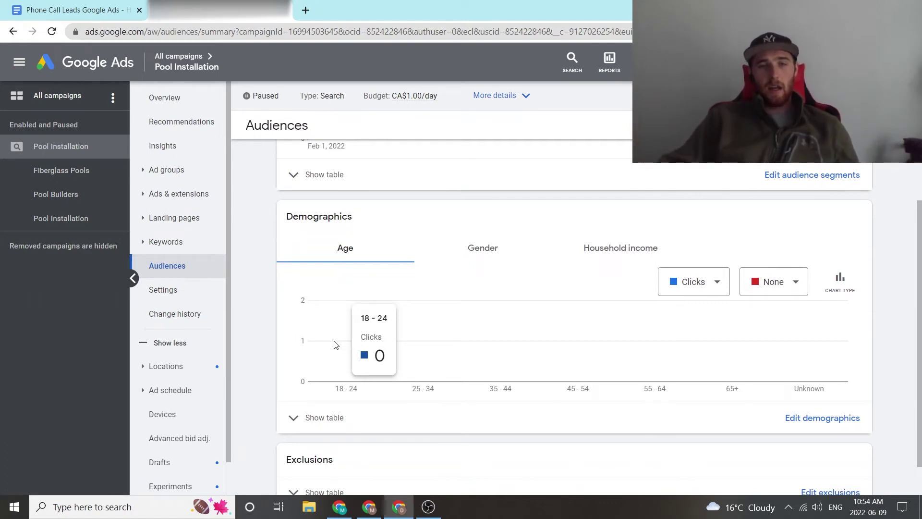
mouse_move(454, 354)
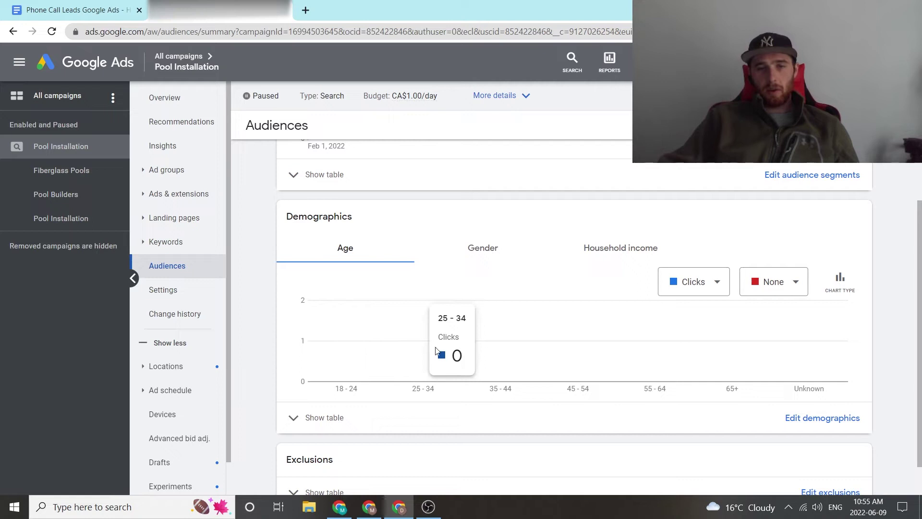
mouse_move(514, 354)
mouse_move(581, 352)
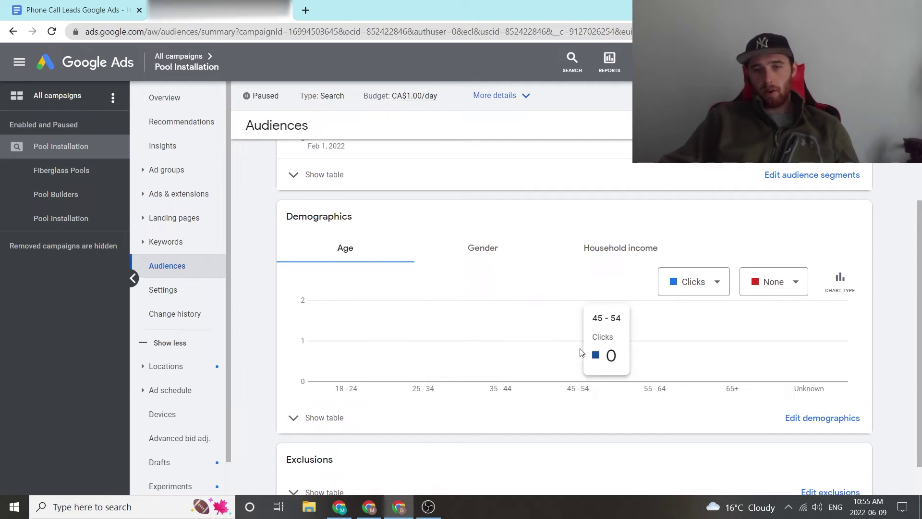
mouse_move(653, 344)
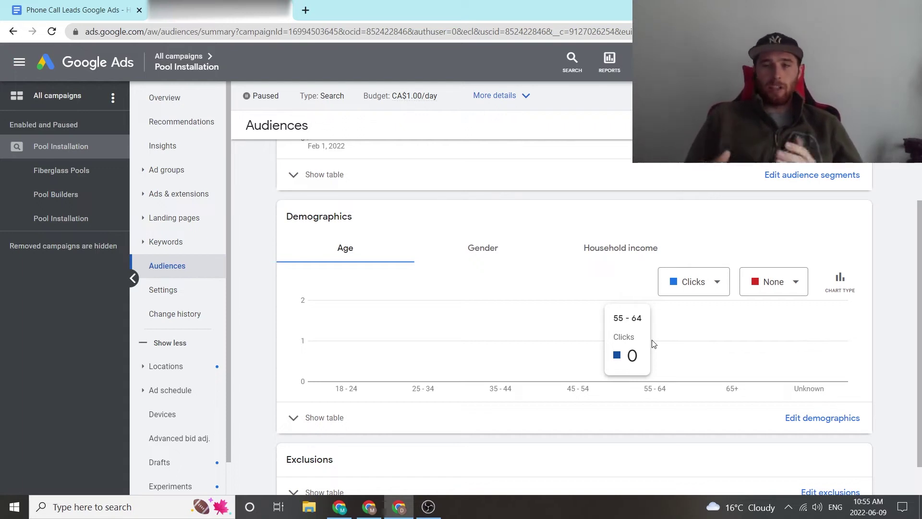
Step: Exclude ages 18-24, 25-34 and 65+ for the Fiberglass Pools ad group and save
left_click(807, 416)
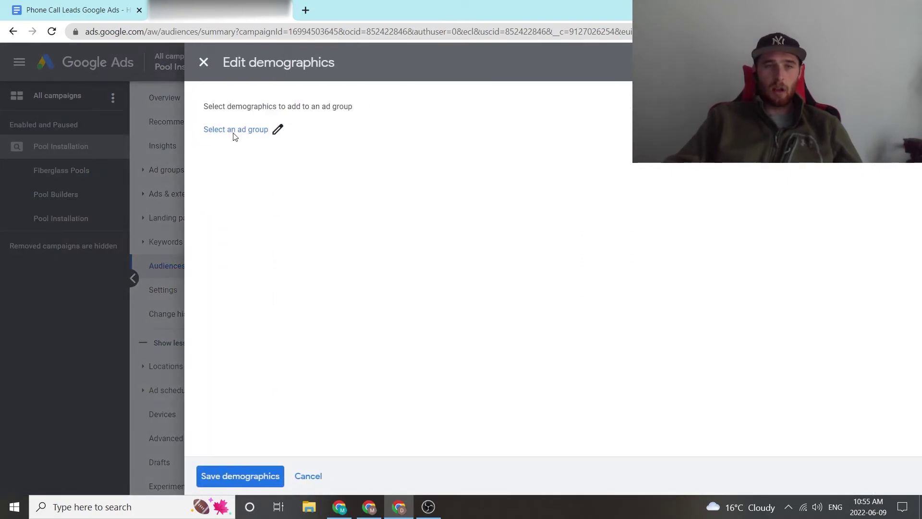
left_click(248, 134)
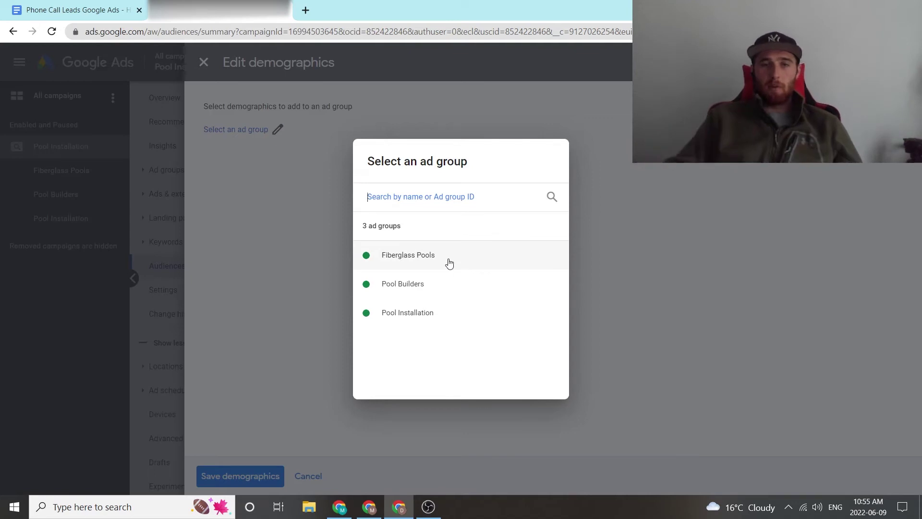
left_click(449, 263)
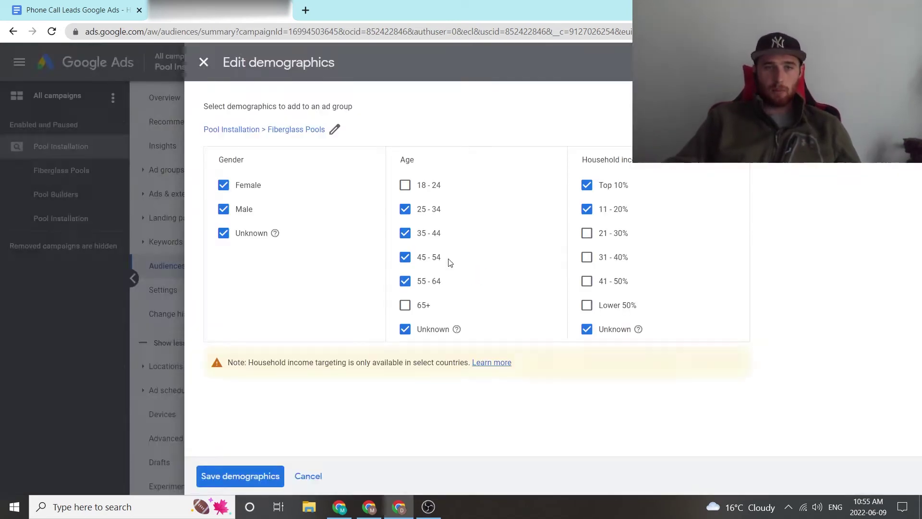
left_click(406, 186)
left_click(406, 187)
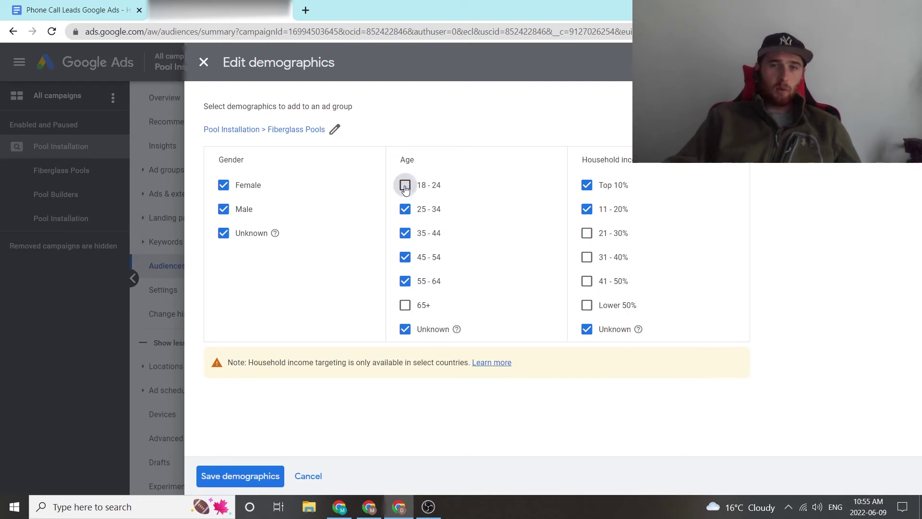
left_click(405, 210)
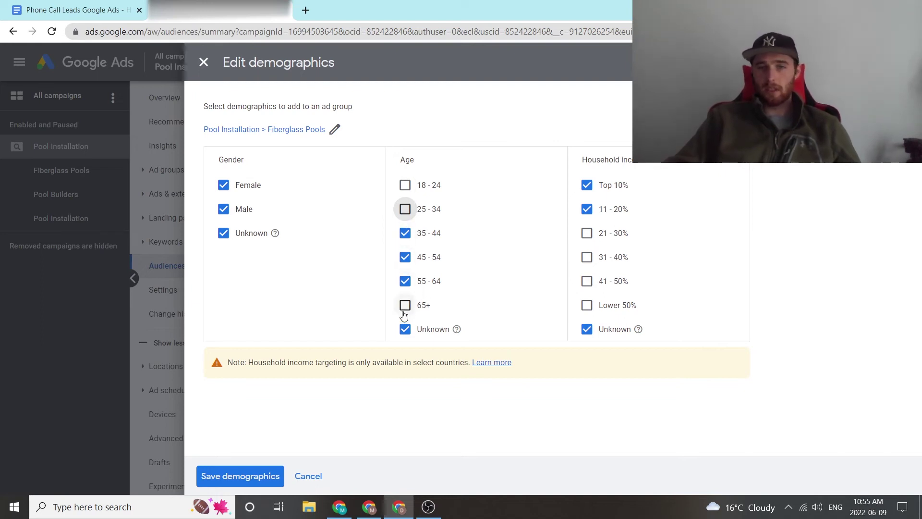
left_click(270, 476)
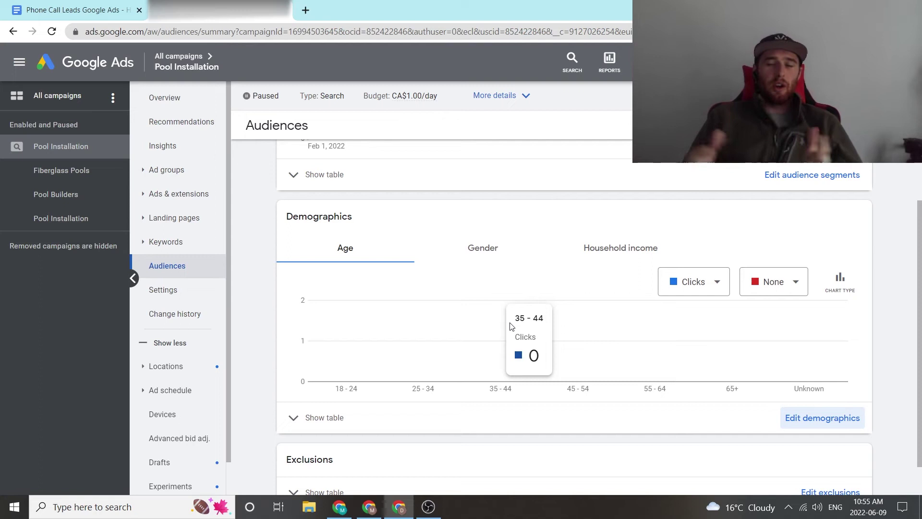
key("ctrl+shift+Tab")
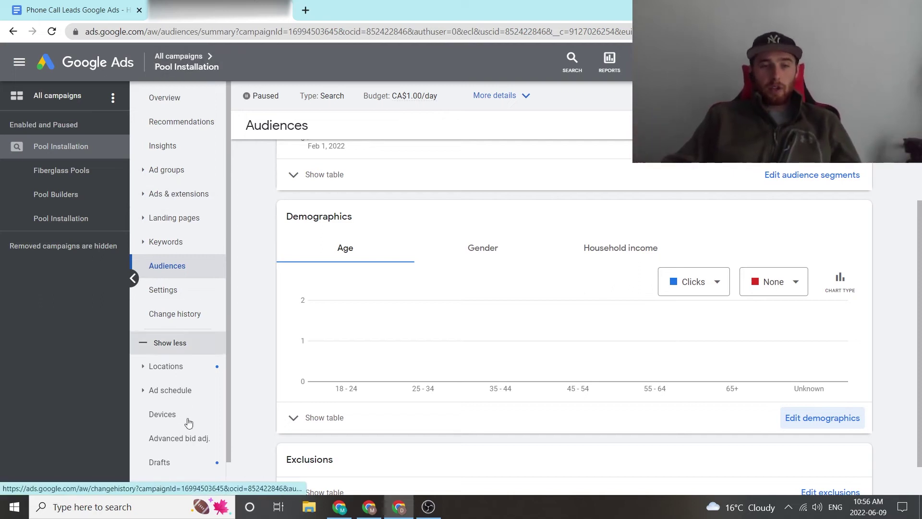
Step: Review the campaign's ad schedule of Monday–Friday, 8:00 AM – 5:00 PM
left_click(166, 390)
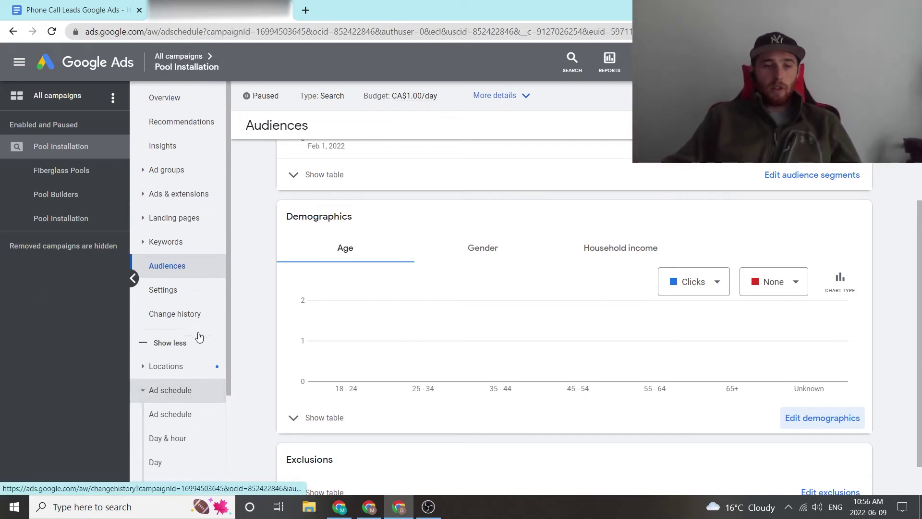
scroll(204, 335, "down", 2)
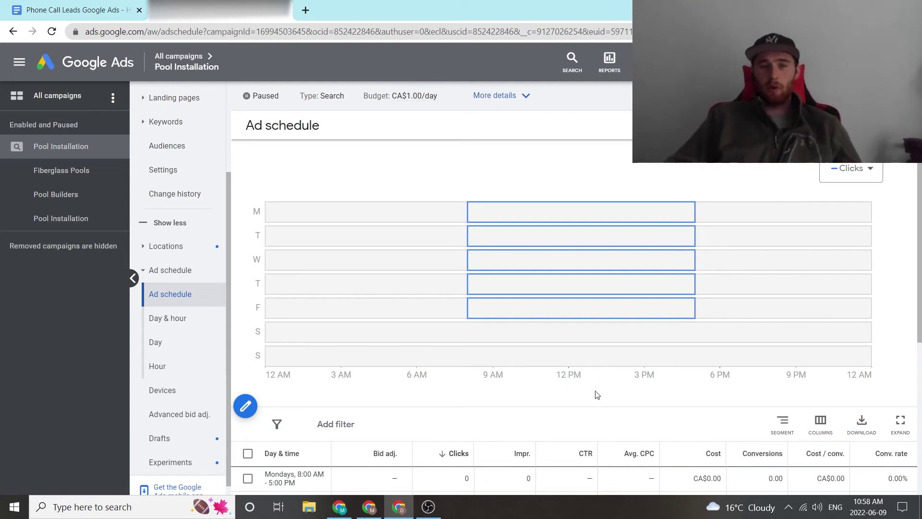
scroll(593, 403, "down", 2)
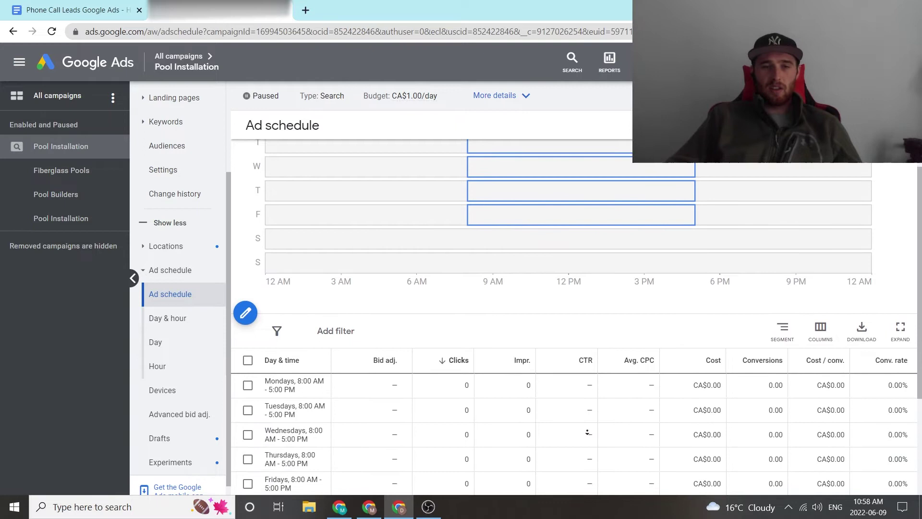
scroll(588, 432, "down", 2)
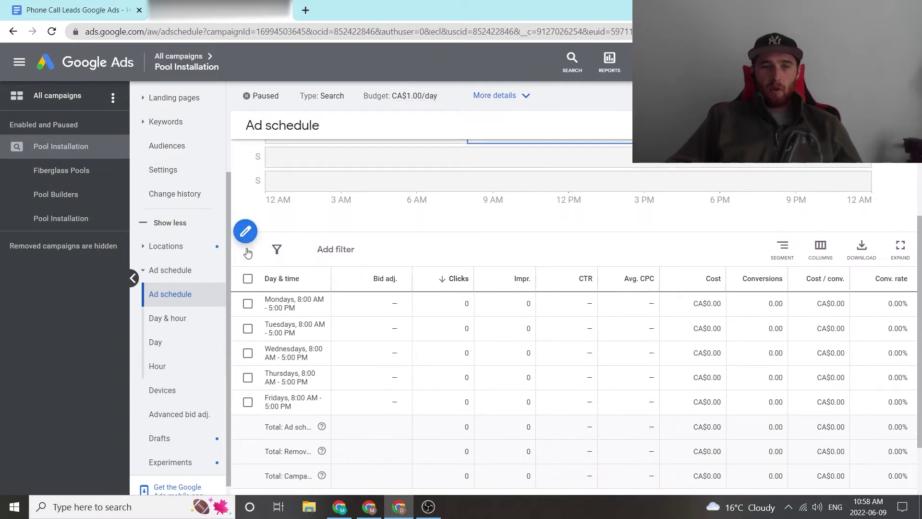
scroll(247, 252, "up", 4)
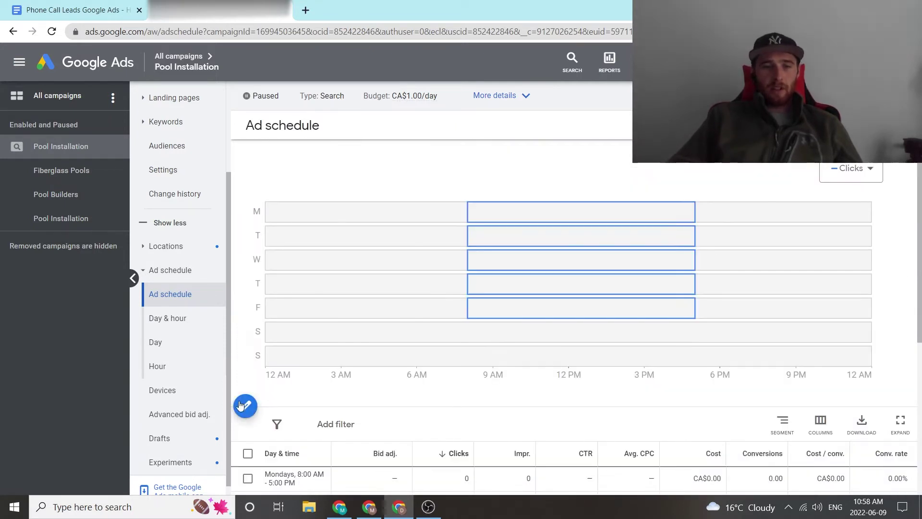
left_click(244, 406)
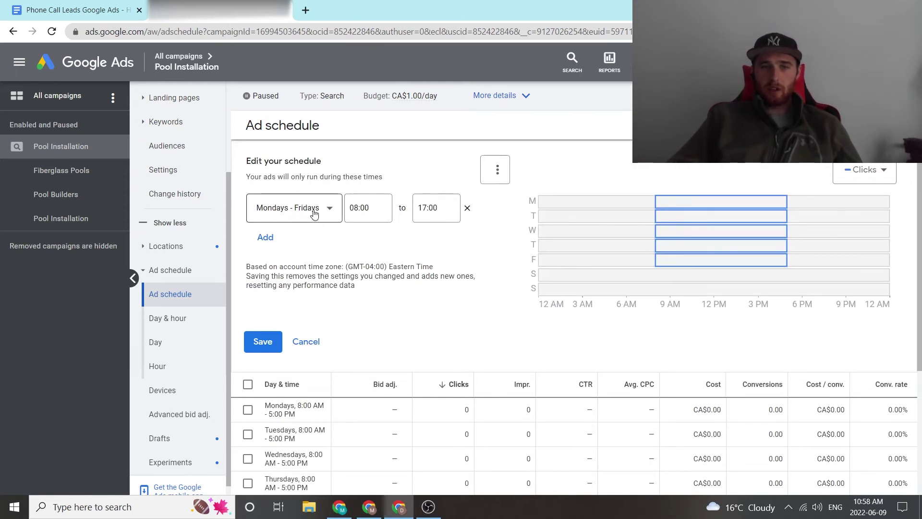
left_click(298, 341)
scroll(480, 418, "down", 3)
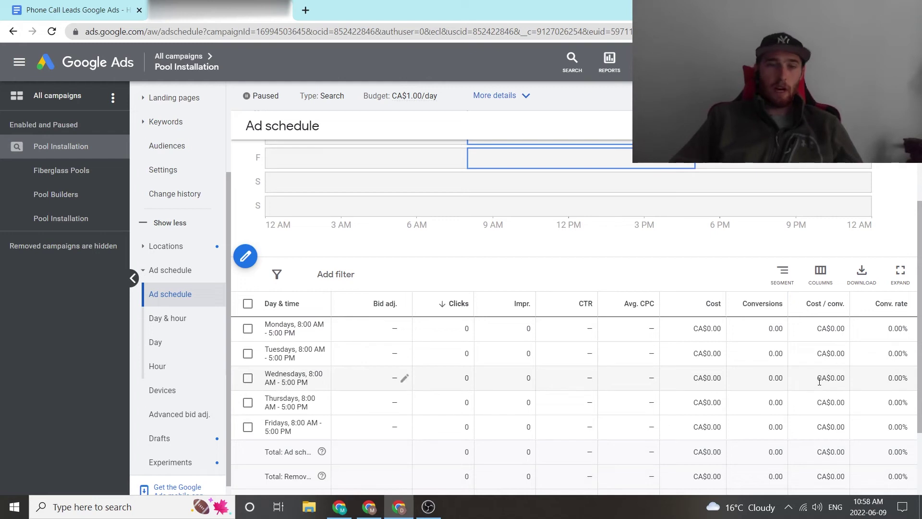
Step: Give the Wednesday 8:00 AM – 5:00 PM slot a 10% bid decrease, then check the outline
left_click(404, 378)
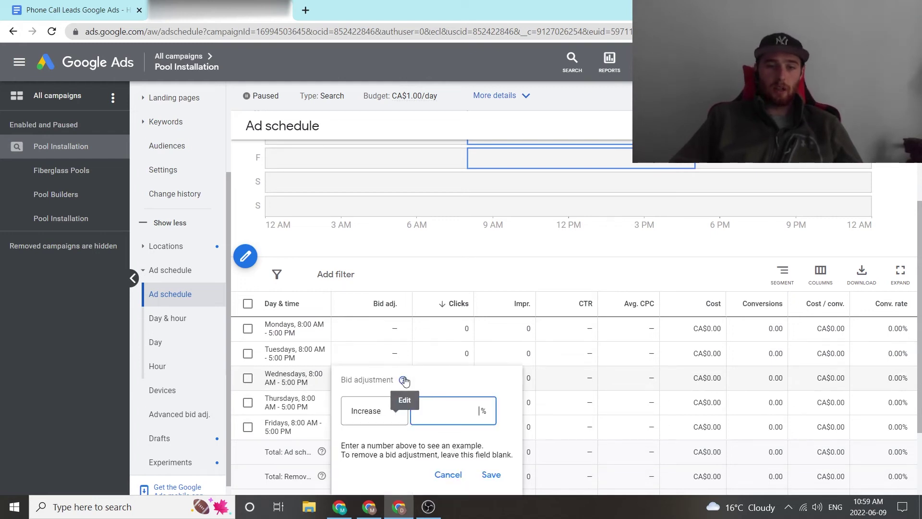
left_click(382, 409)
left_click(382, 444)
left_click(470, 409)
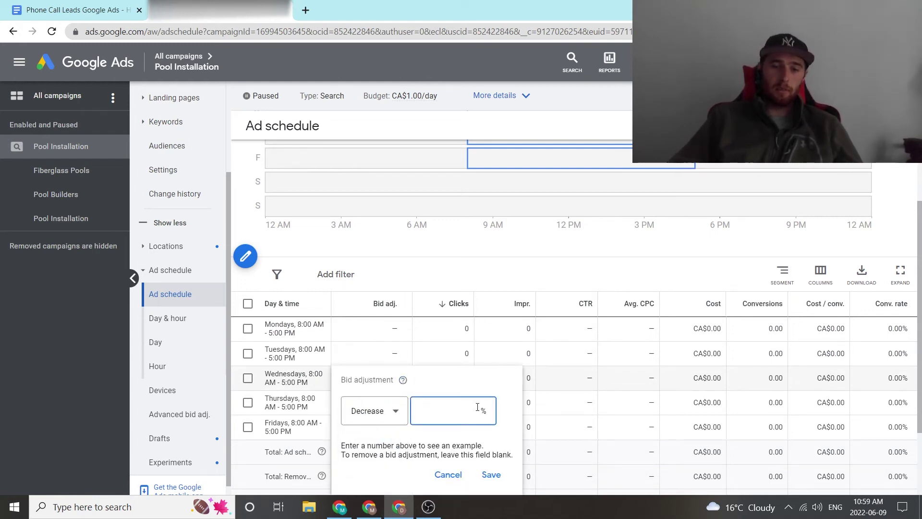
type("10")
key("Return")
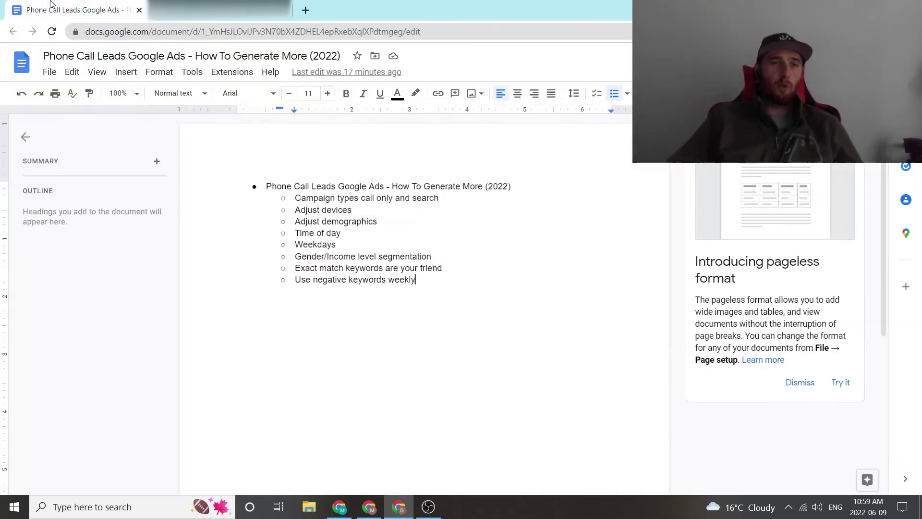
left_click(72, 10)
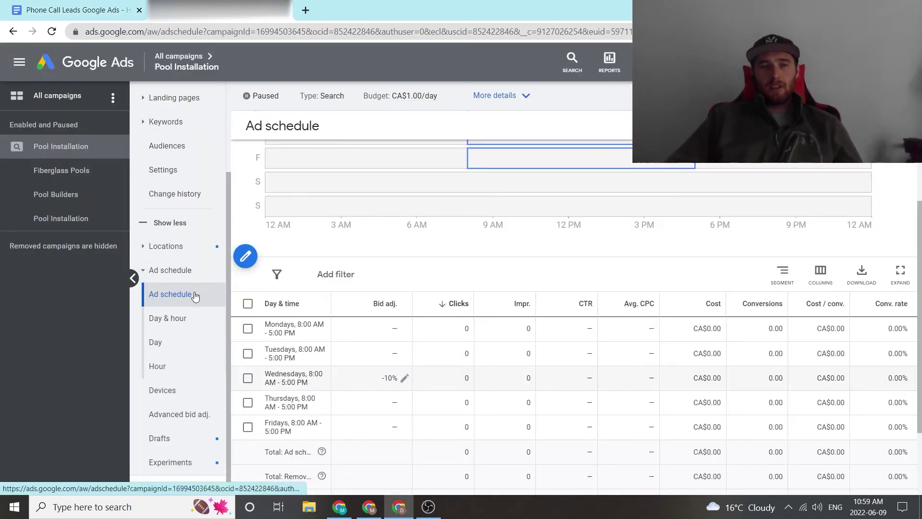
Step: Return to the campaign's Audiences page and show the demographics chart by gender
scroll(195, 272, "up", 3)
left_click(191, 269)
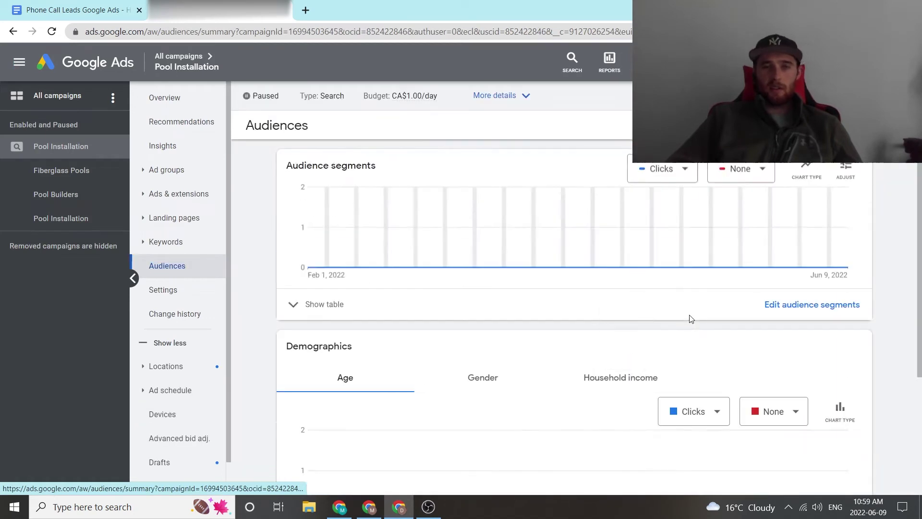
scroll(426, 294, "down", 3)
left_click(484, 227)
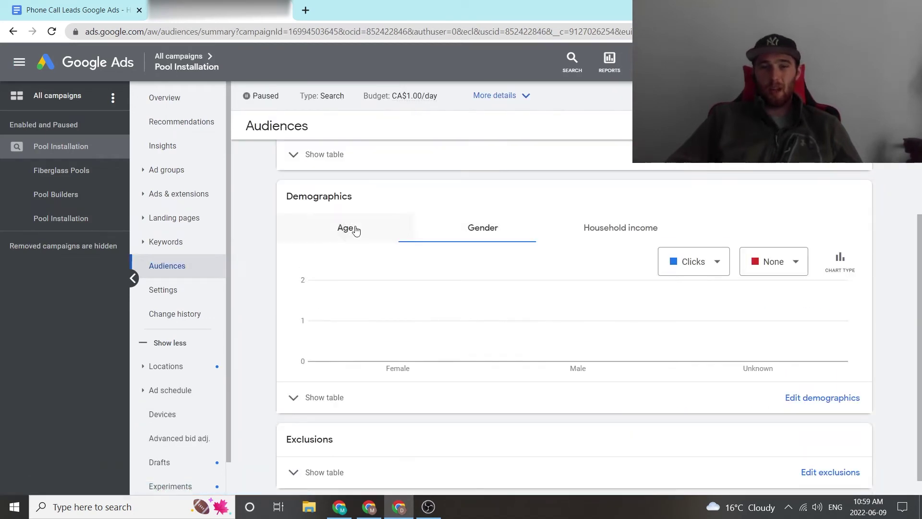
left_click(355, 230)
left_click(531, 233)
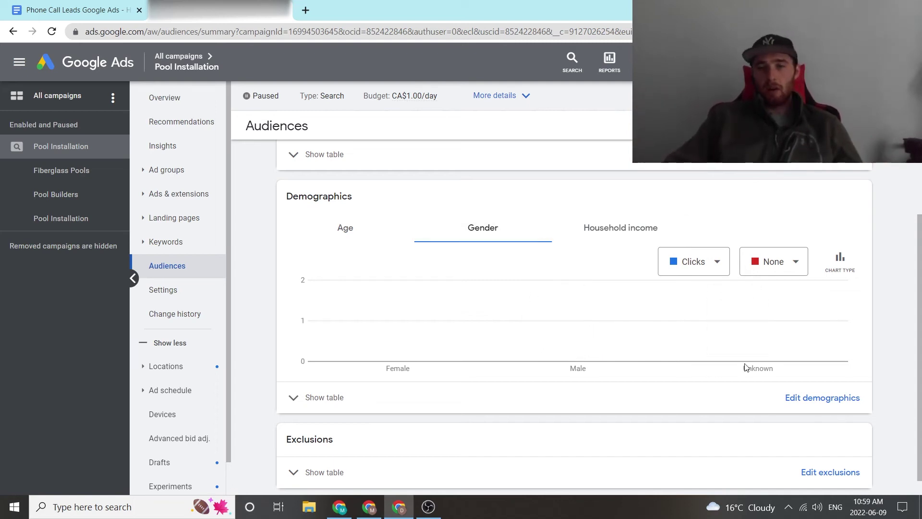
Step: Remove Male from the Fiberglass Pools ad group's gender targeting, keeping Female and Unknown, and save
left_click(829, 397)
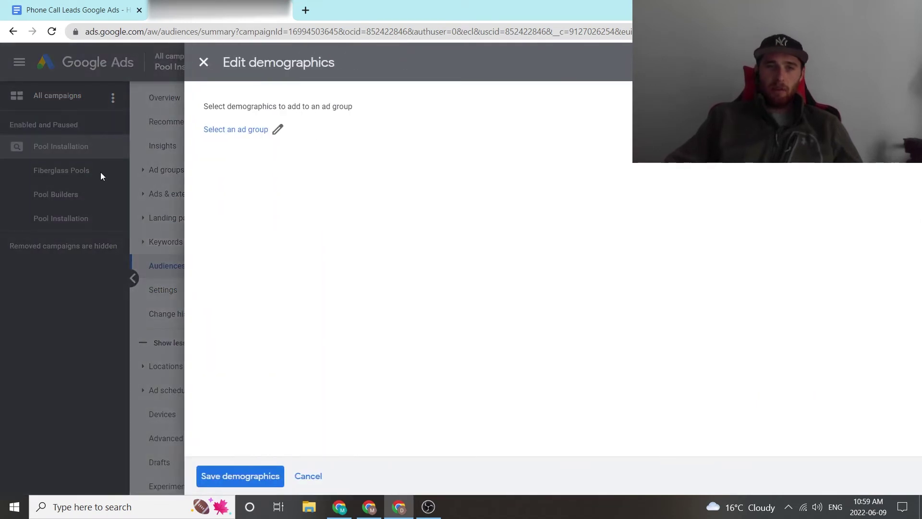
left_click(240, 130)
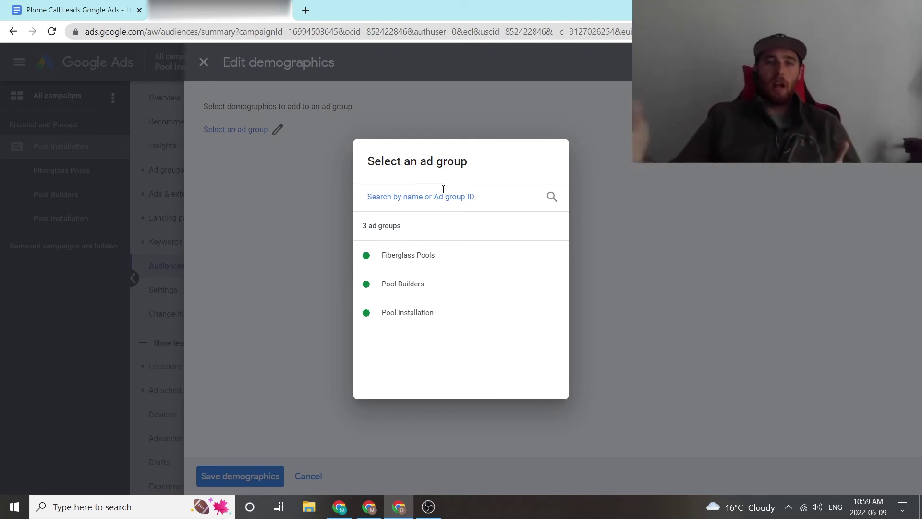
left_click(407, 264)
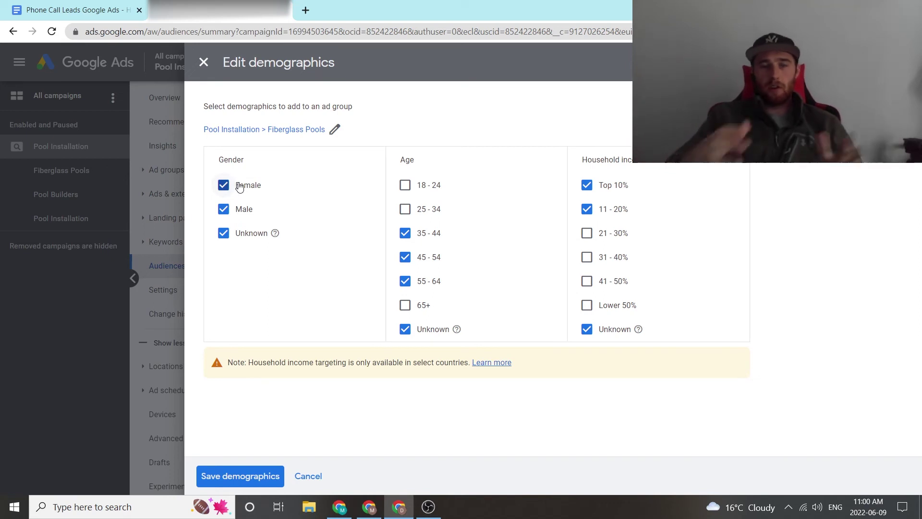
left_click(223, 208)
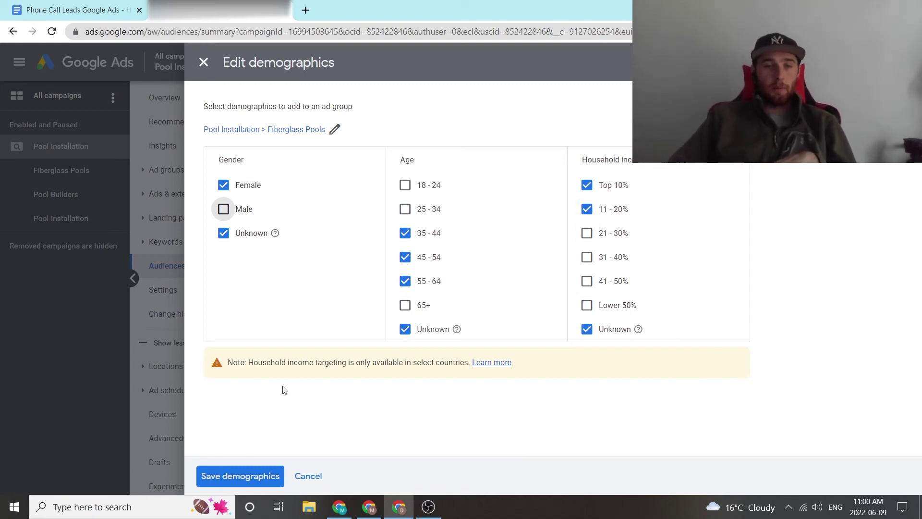
left_click(243, 475)
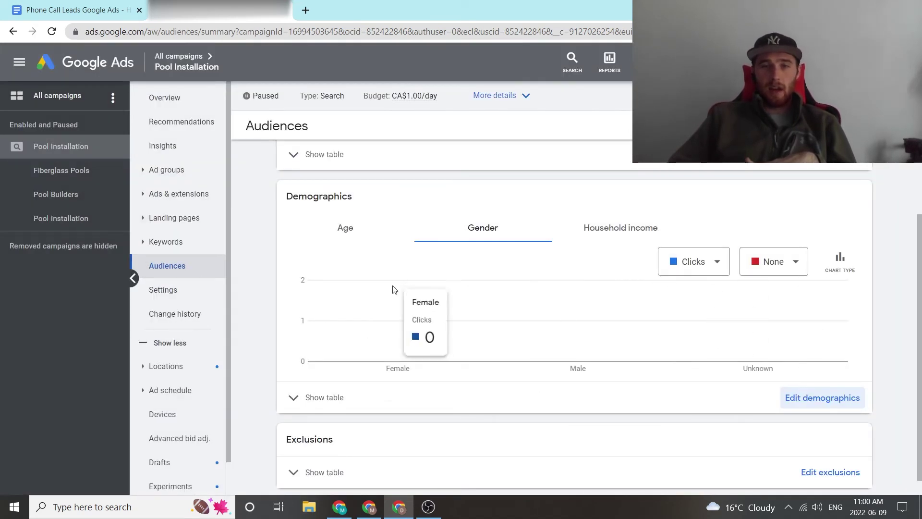
Step: Review the age, gender and household income charts, then open the campaign's Search keywords list
left_click(344, 228)
left_click(549, 238)
left_click(586, 231)
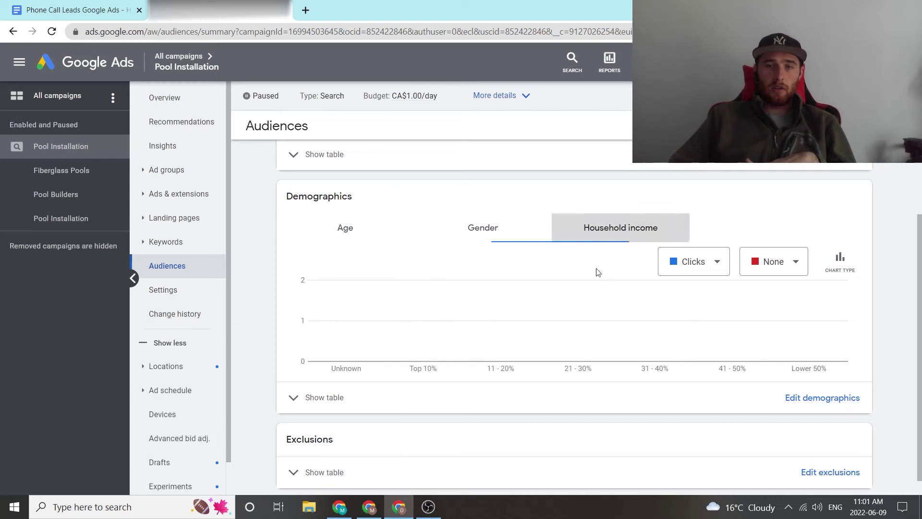
mouse_move(622, 339)
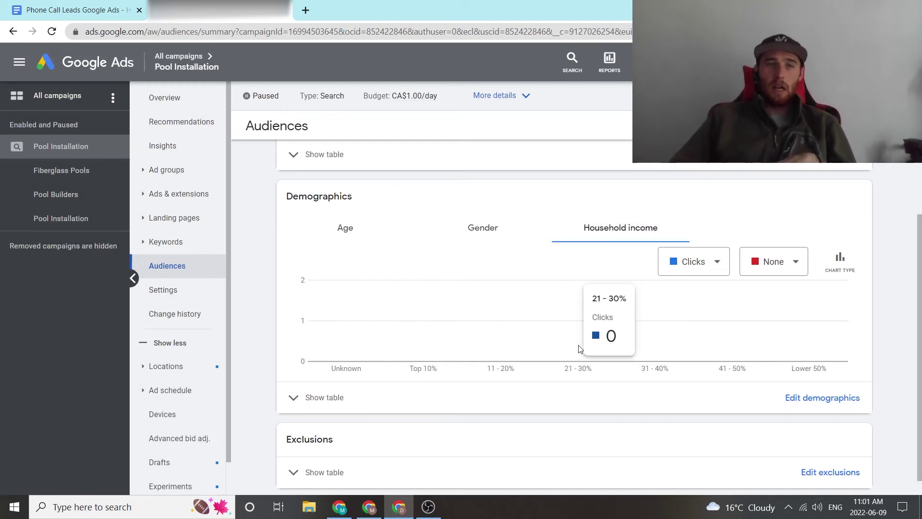
left_click(76, 10)
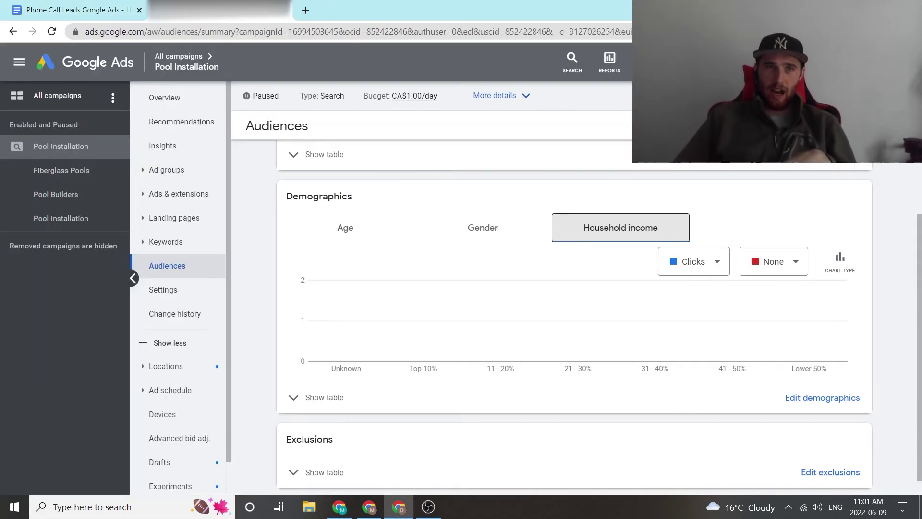
left_click(187, 244)
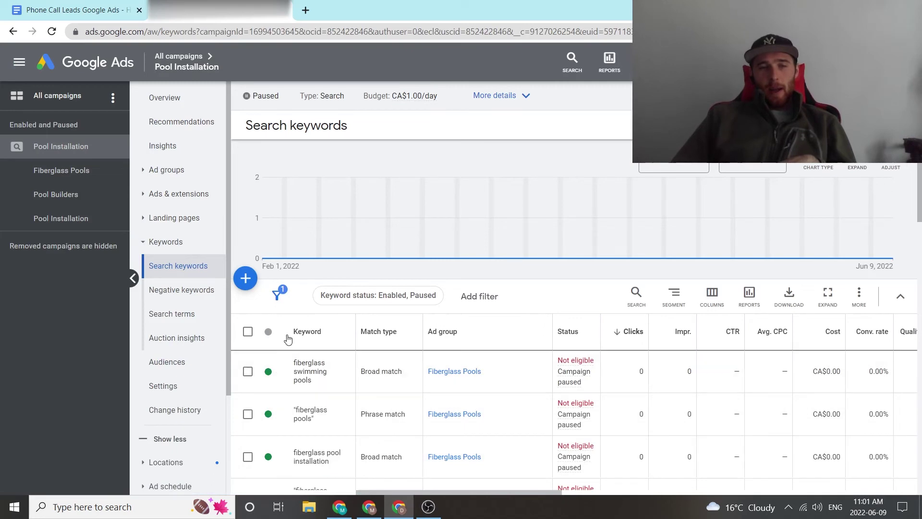
Step: Start adding new keywords to the Pool Installation campaign's Fiberglass Pools ad group
left_click(246, 280)
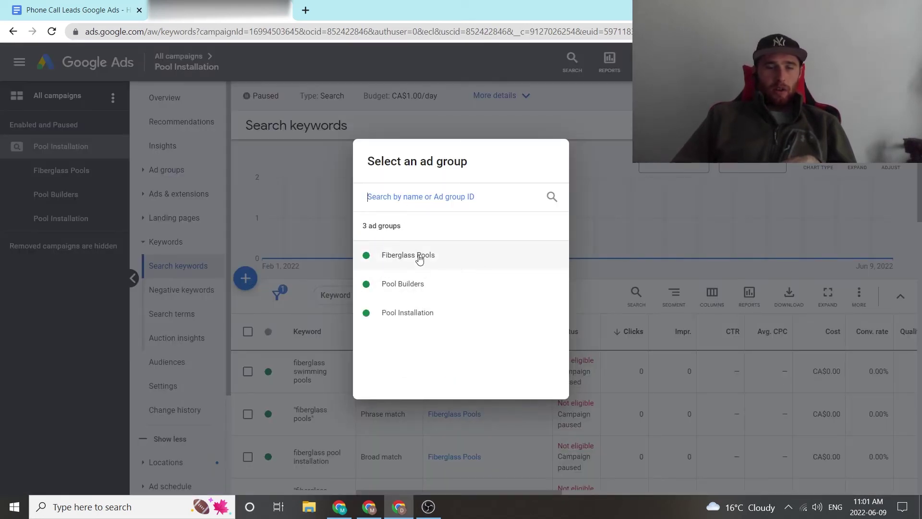
left_click(425, 263)
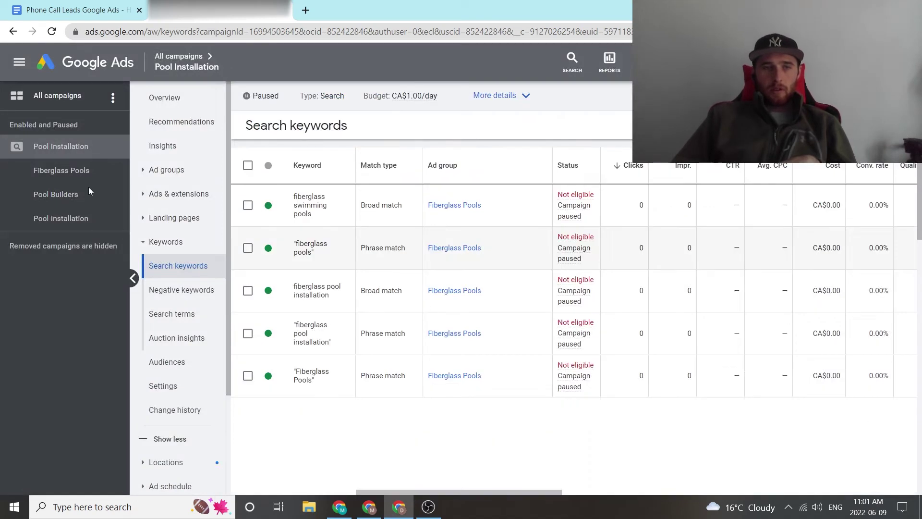
scroll(387, 381, "down", 6)
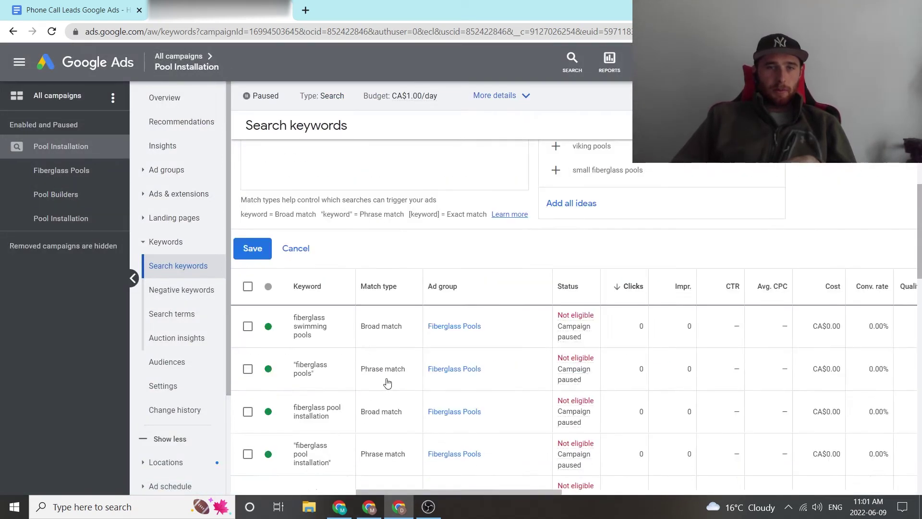
Step: Enter the exact-match keyword [fiberglass pools Hamilton], with Hamilton capitalised
scroll(387, 381, "up", 6)
left_click(383, 283)
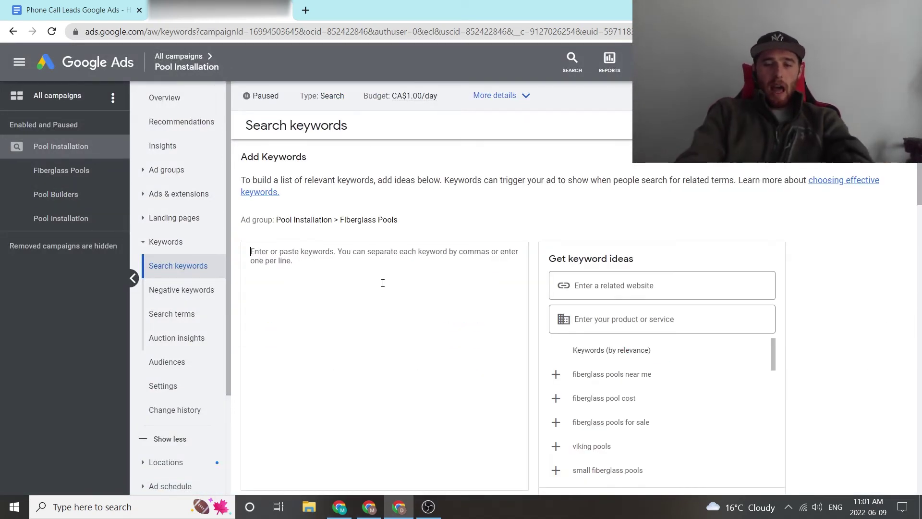
type("[")
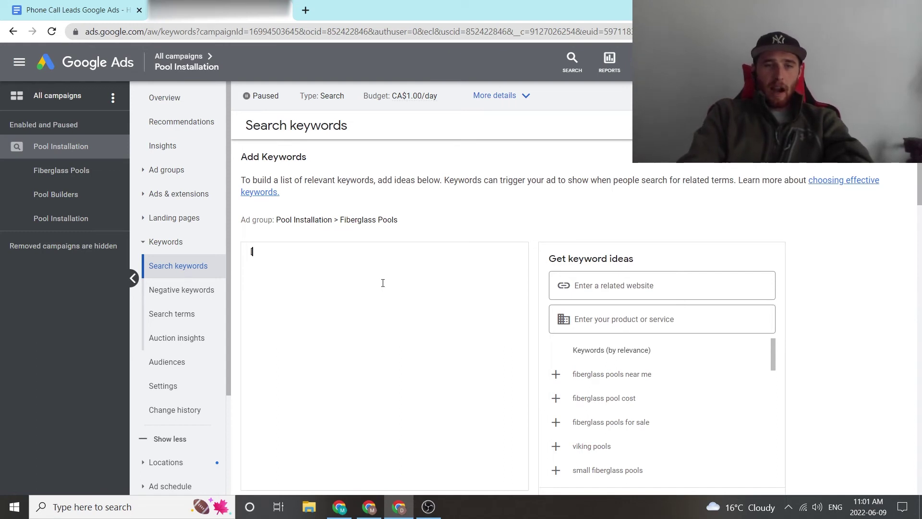
type("fib")
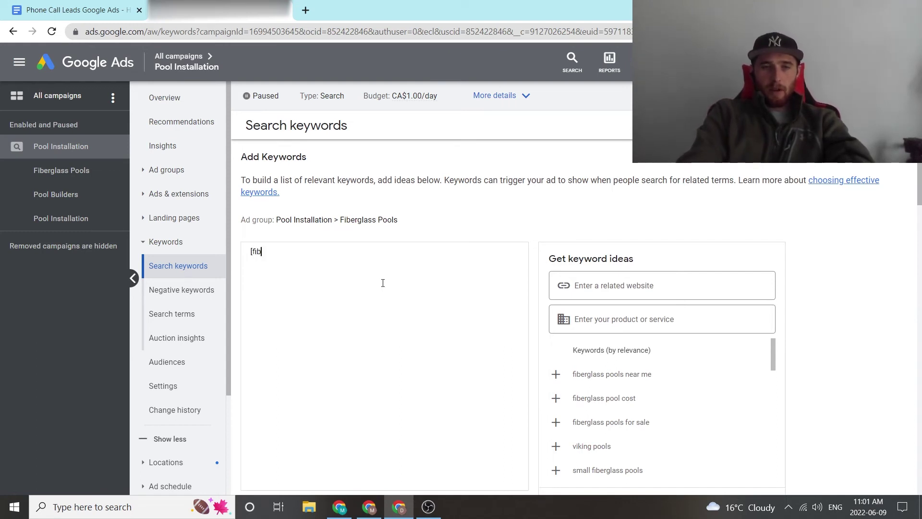
type("erglass p")
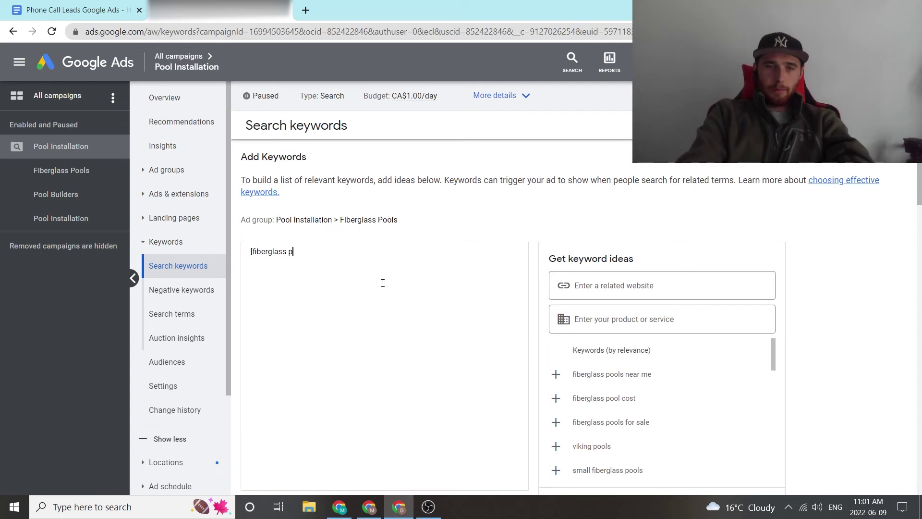
type("ools hamilton]")
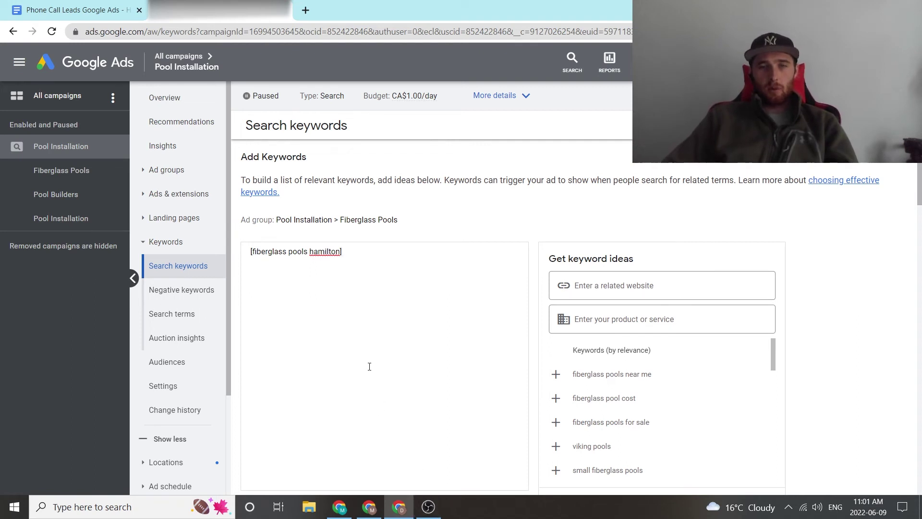
scroll(369, 366, "down", 3)
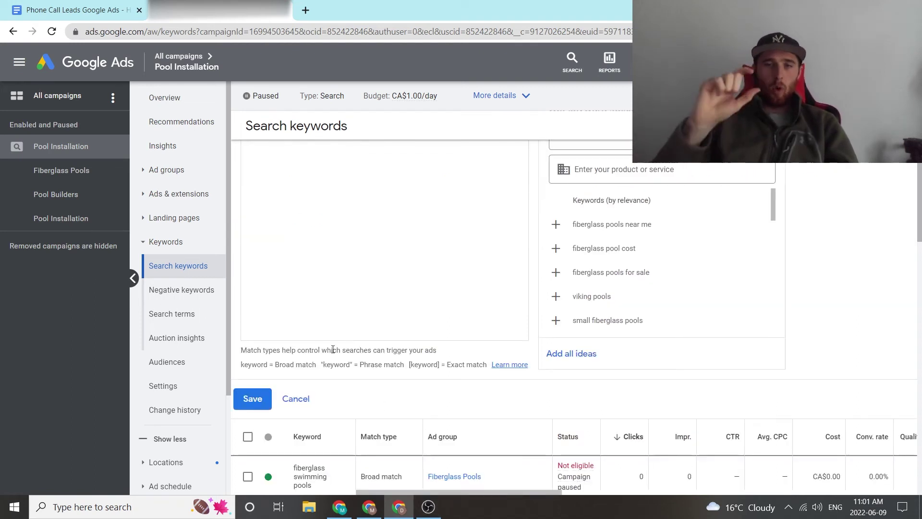
scroll(333, 349, "up", 3)
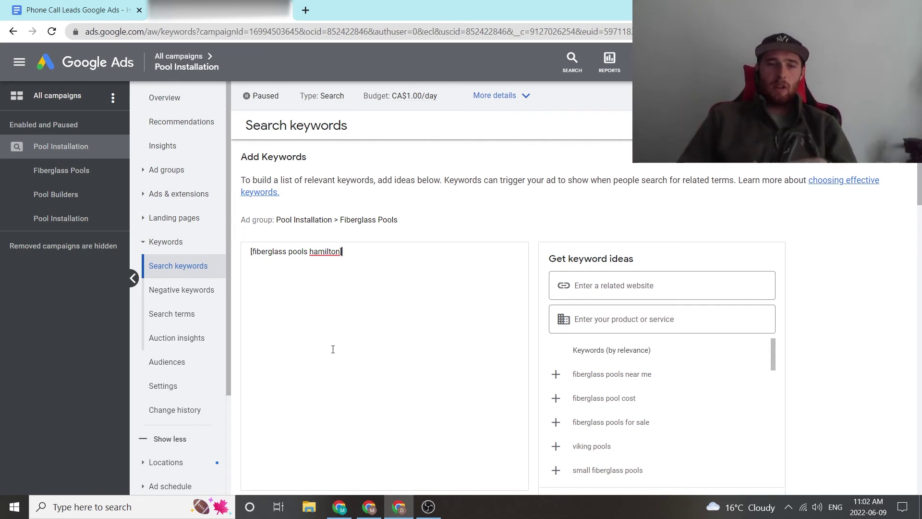
key("ctrl+shift+Left")
type("Hamilton]")
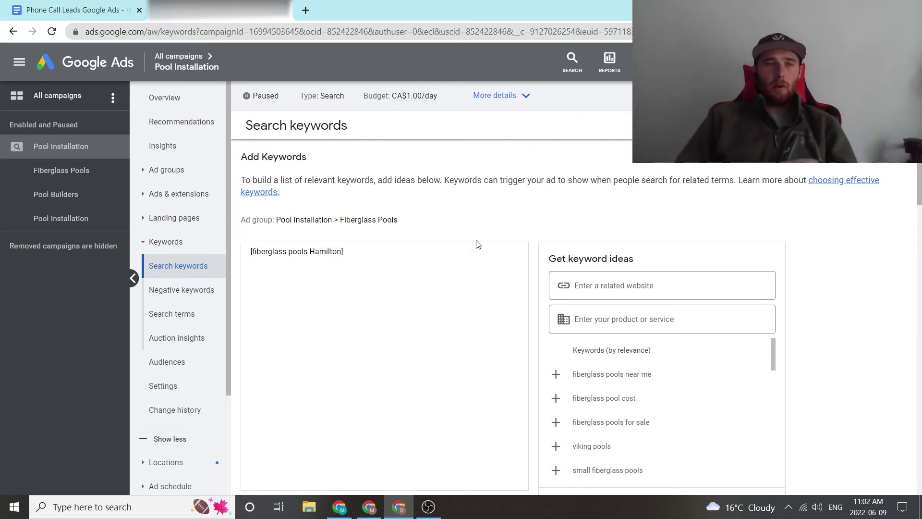
scroll(411, 267, "down", 3)
Step: Save the exact-match keyword, then switch over to the notes document
left_click(250, 399)
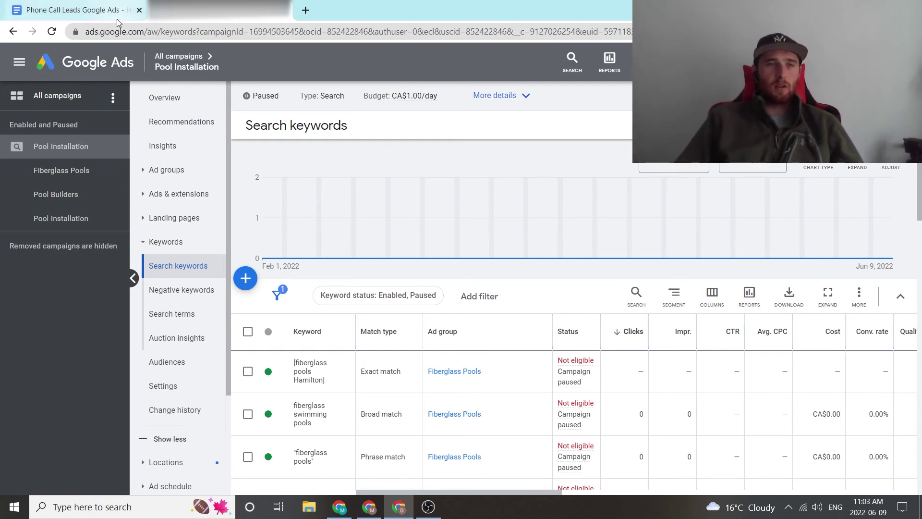
left_click(135, 5)
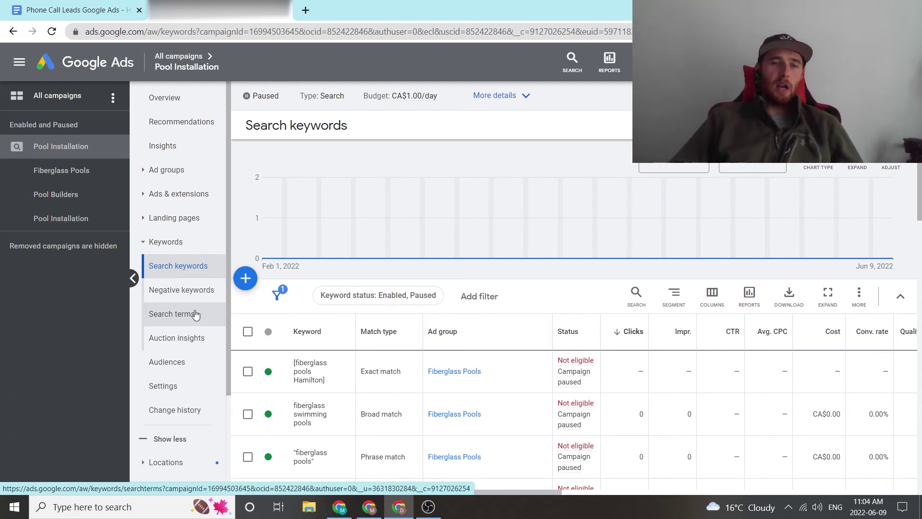
Step: Go to Pool Installation's empty Negative keywords page and start adding a negative keyword
left_click(195, 315)
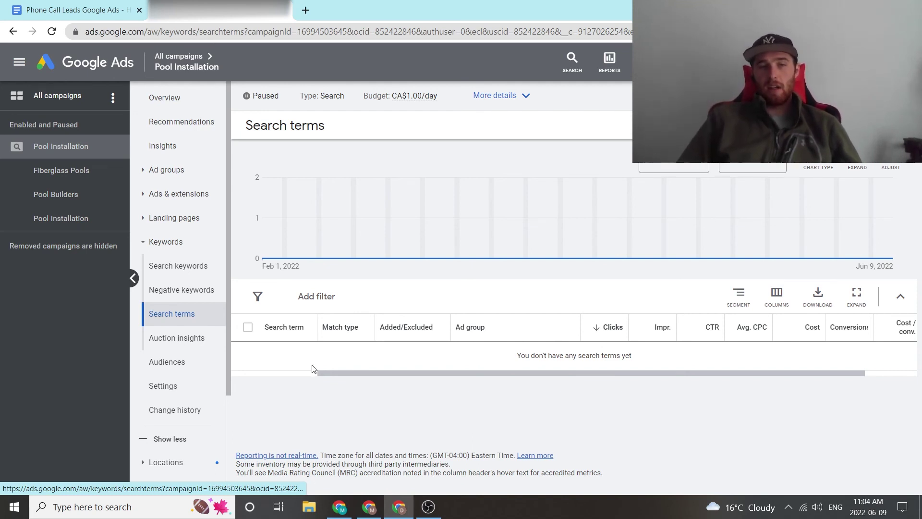
left_click(182, 291)
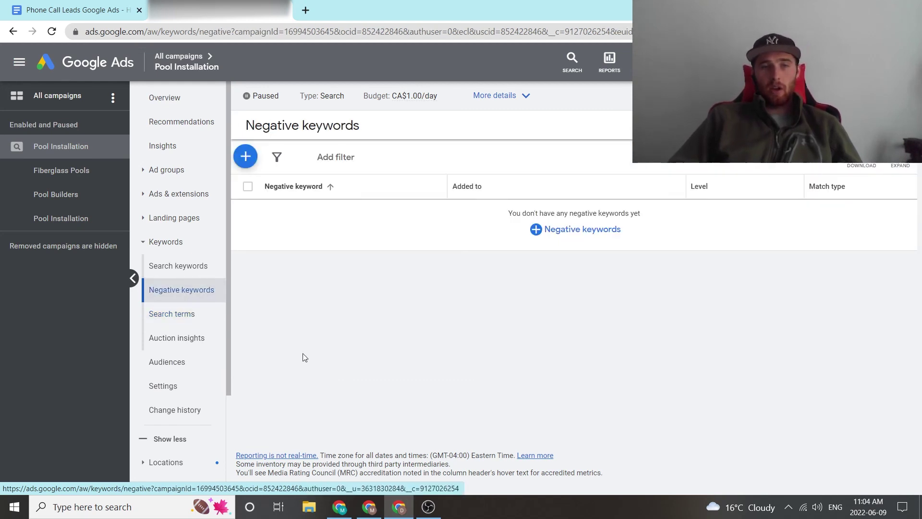
left_click(245, 156)
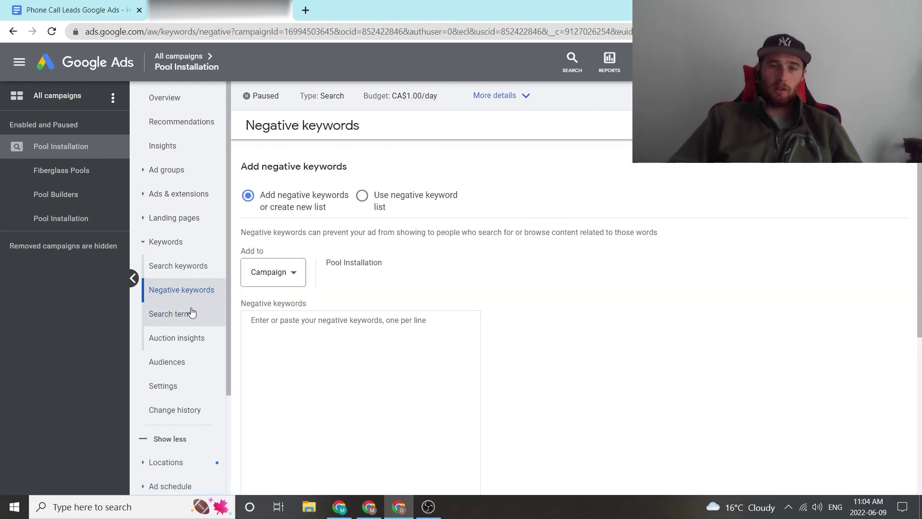
Step: Save 'above ground pools' as a campaign-level negative keyword for Pool Installation
left_click(343, 354)
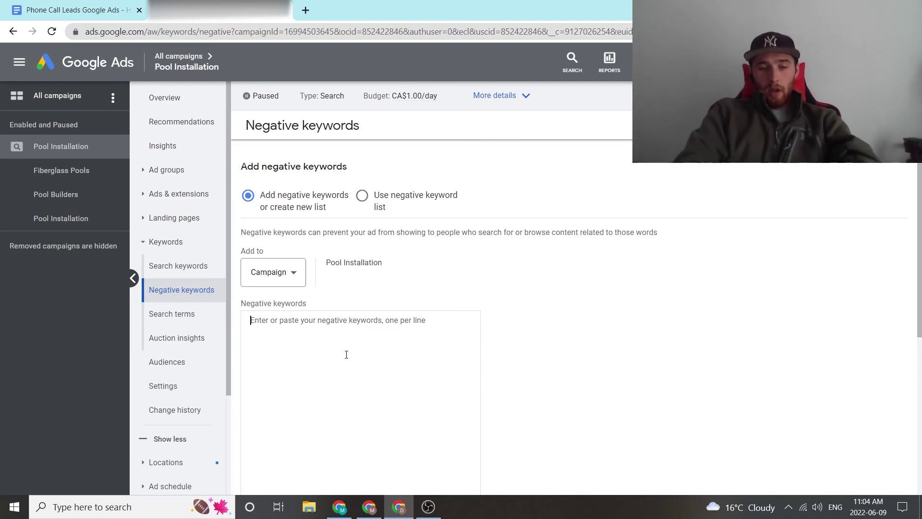
type("abov")
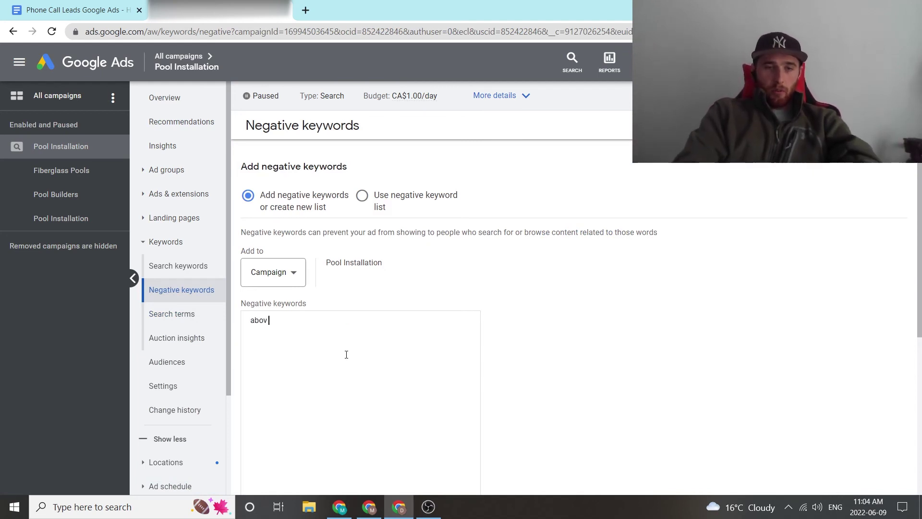
type("e ground pools")
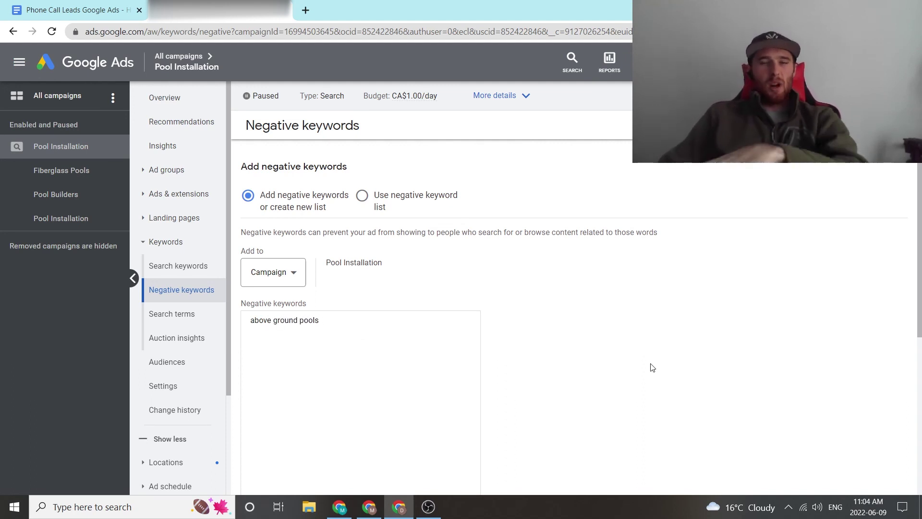
scroll(648, 385, "down", 1)
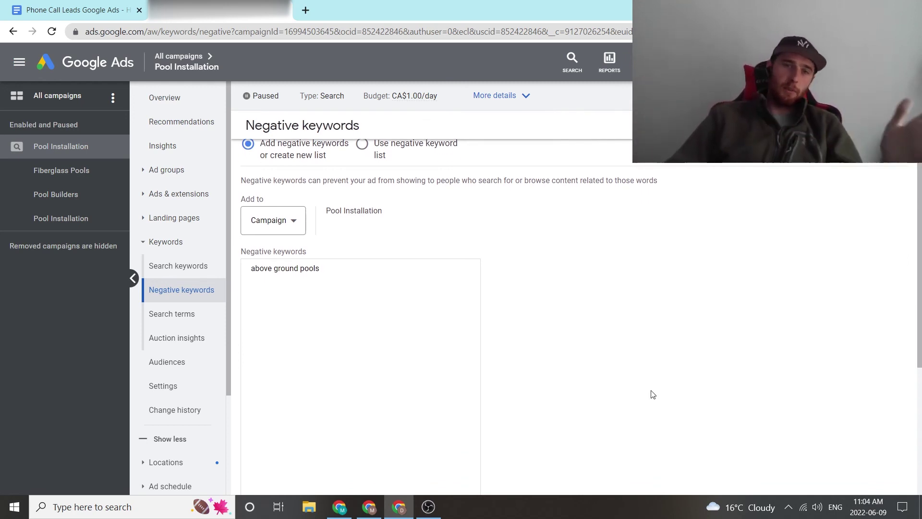
scroll(645, 427, "down", 1)
scroll(645, 427, "down", 2)
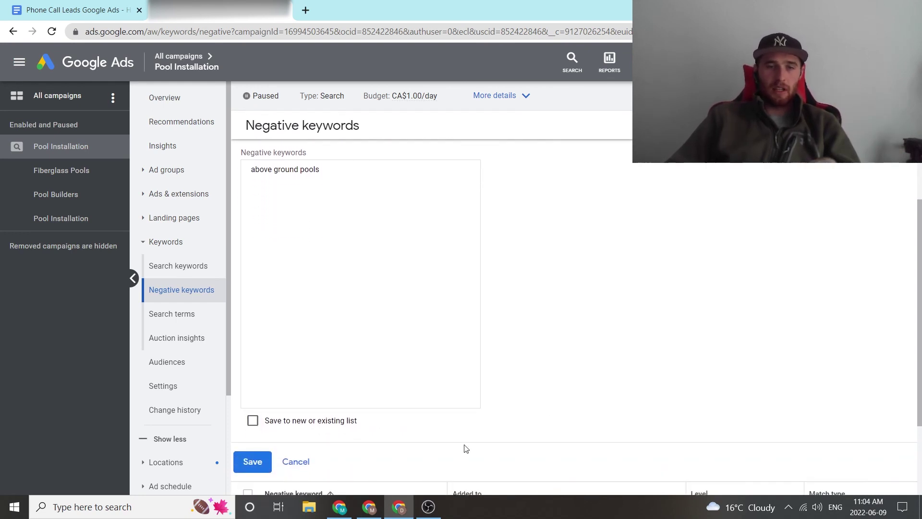
left_click(253, 461)
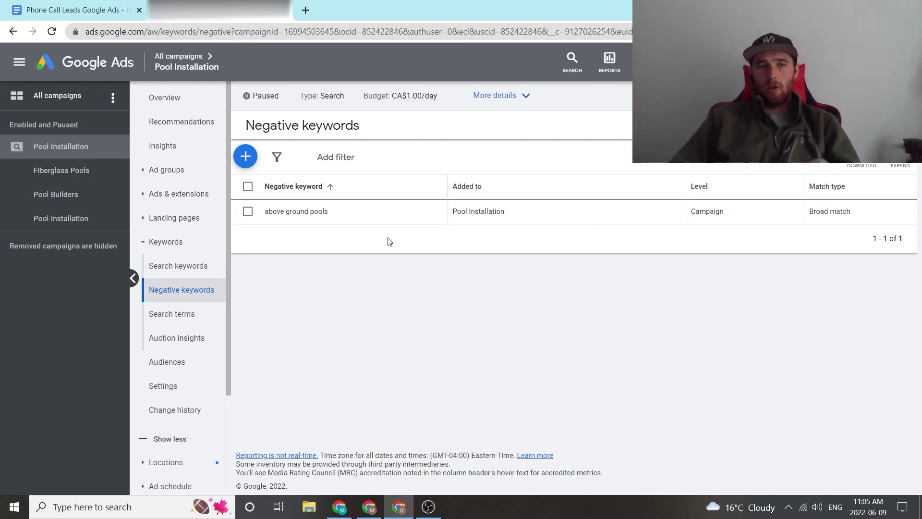
Step: Return to the Phone Call Leads Google Ads notes document in Google Docs
left_click(77, 9)
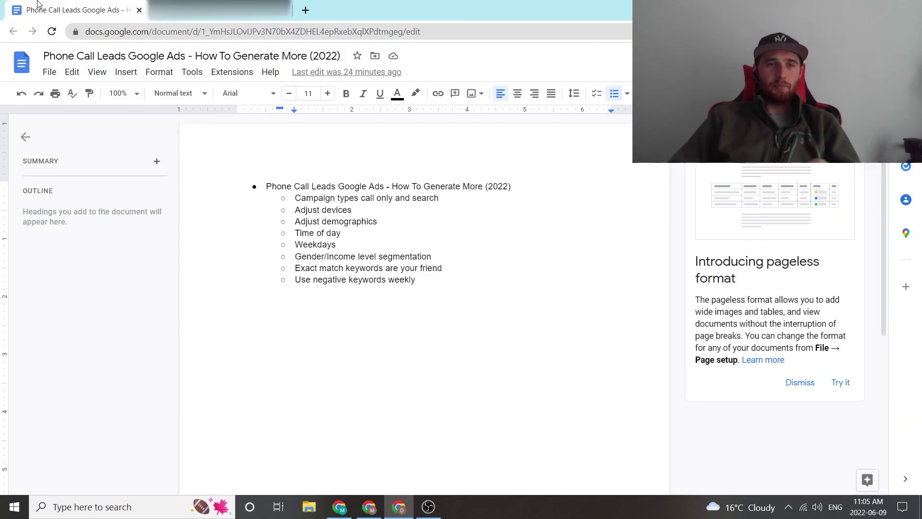